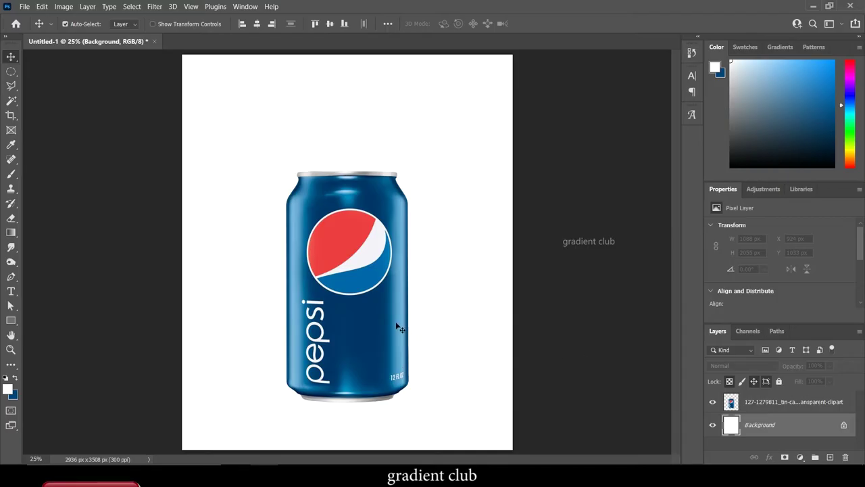
Step: Sample the can's dark blue and fill a new Layer 1 with it
{"action": "key", "text": "i"}
{"action": "left_click", "coordinate": [379, 301]}
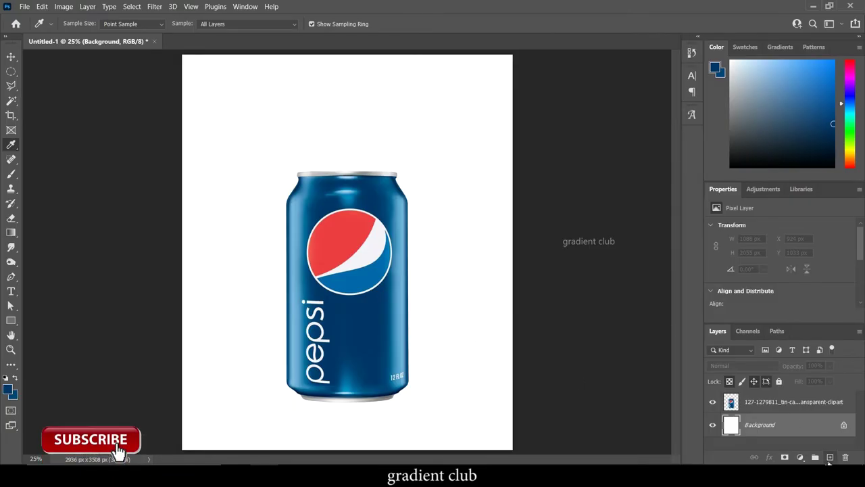
{"action": "left_click", "coordinate": [830, 457]}
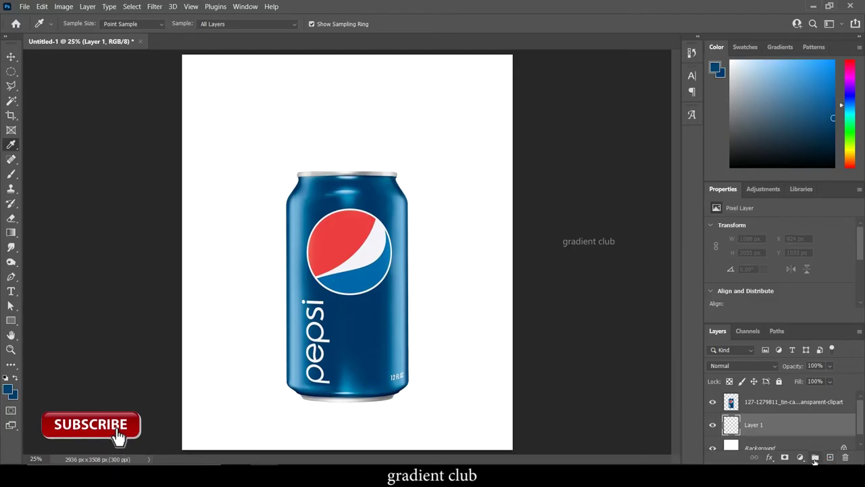
{"action": "key", "text": "alt+BackSpace"}
{"action": "key", "text": "g"}
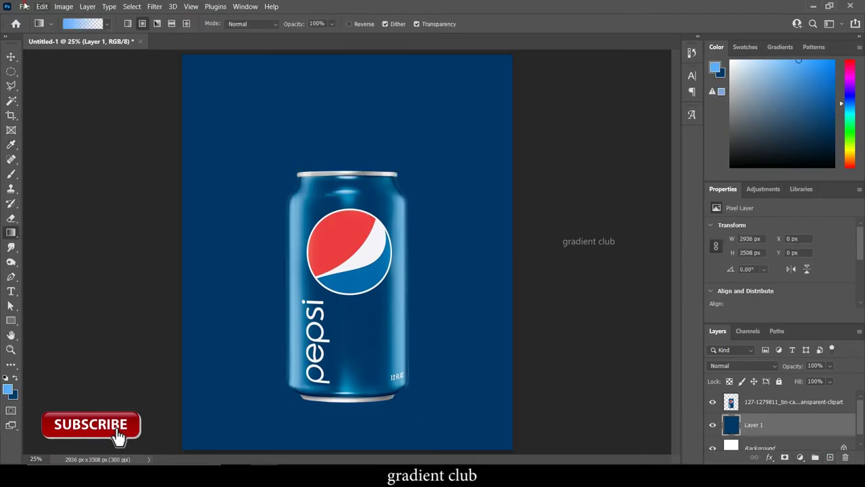
{"action": "left_click", "coordinate": [24, 6]}
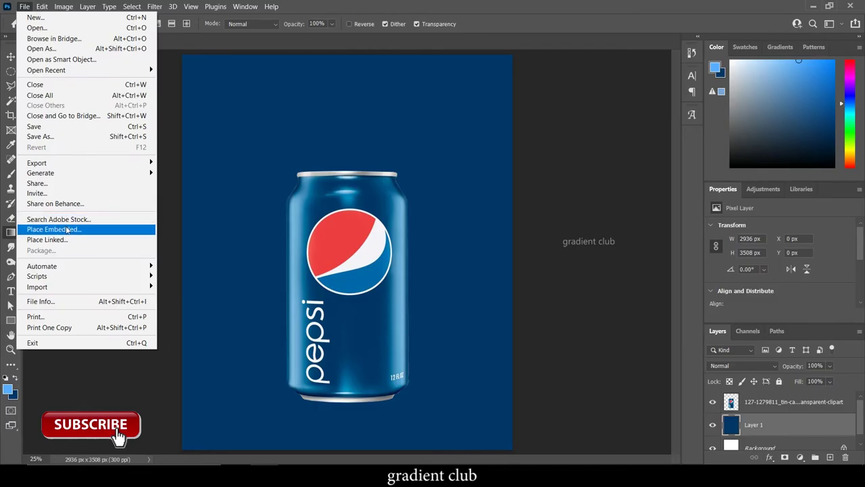
Step: Embed the R (2) droplets image above the can layer and drag it down over the can
{"action": "left_click", "coordinate": [66, 230]}
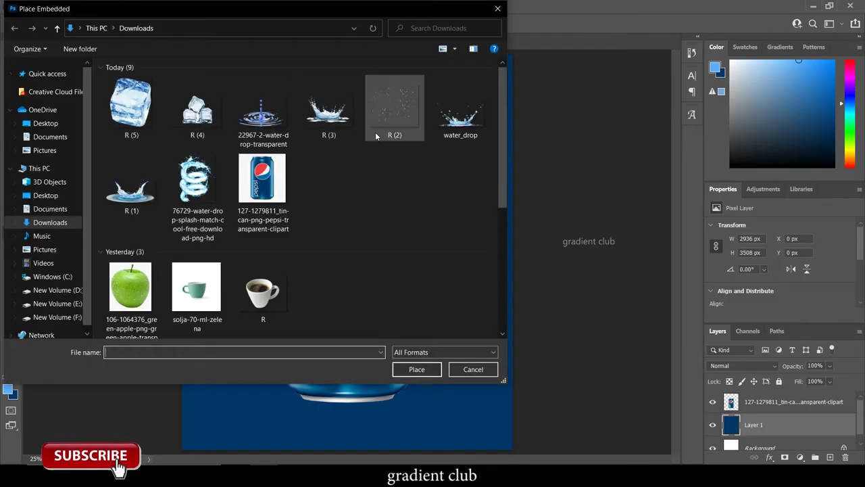
{"action": "key", "text": "Escape"}
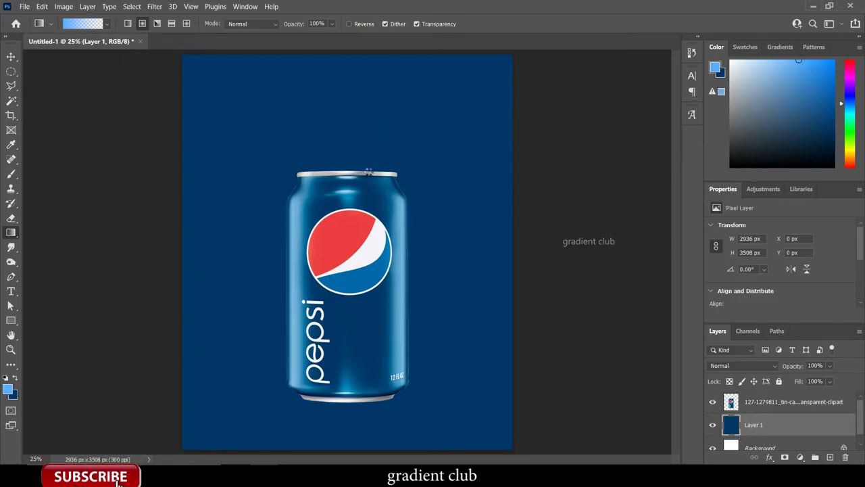
{"action": "key", "text": "Return"}
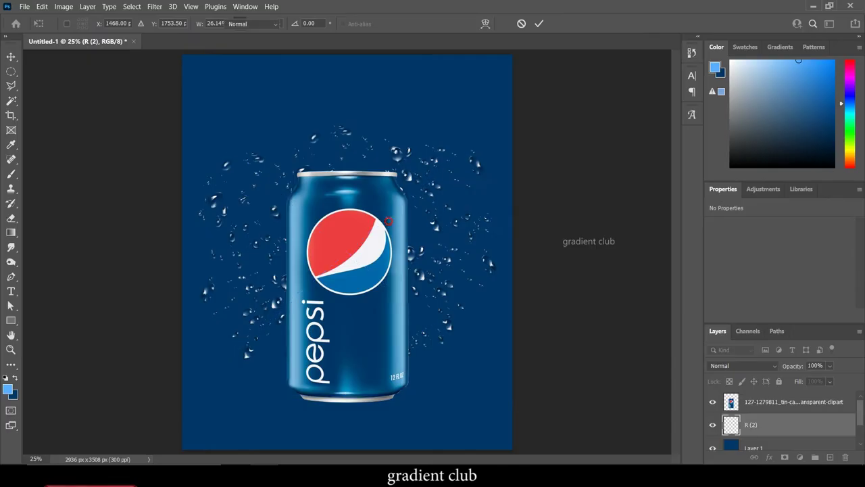
{"action": "key", "text": "ctrl+bracketright"}
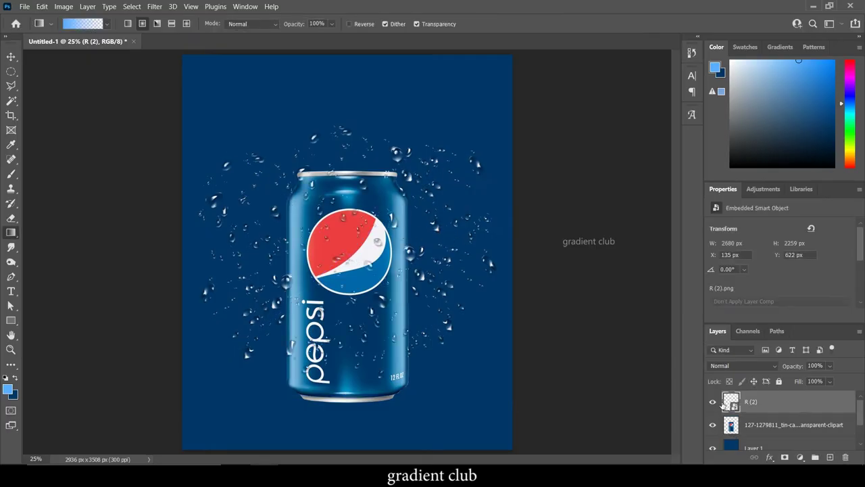
{"action": "key", "text": "v"}
{"action": "left_click_drag", "start_coordinate": [409, 256], "coordinate": [413, 271]}
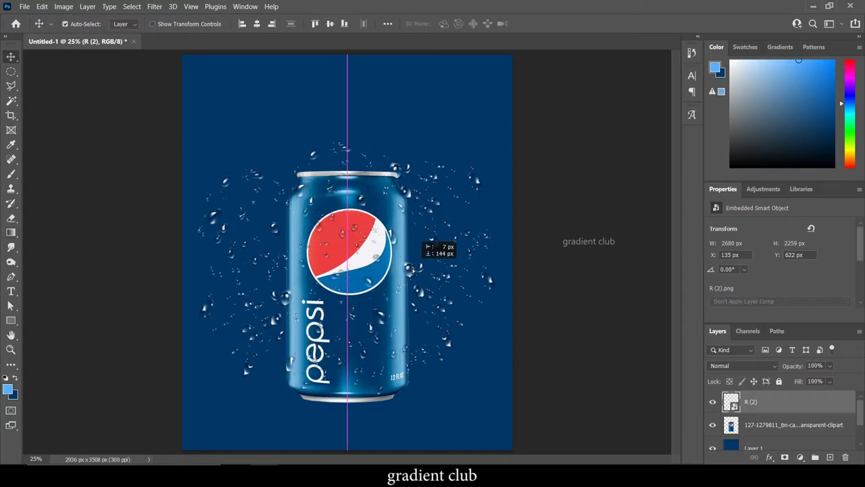
Step: Clip the R (2) droplets to the can, then merge both into one layer
{"action": "right_click", "coordinate": [775, 410]}
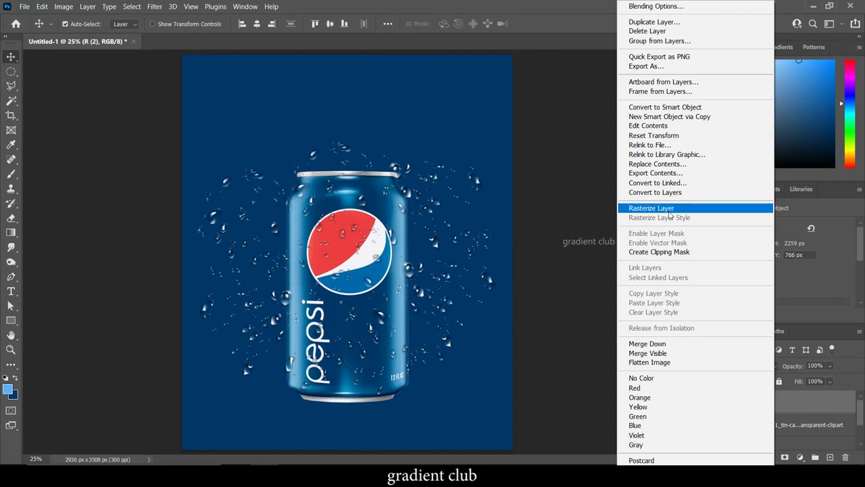
{"action": "left_click", "coordinate": [667, 252]}
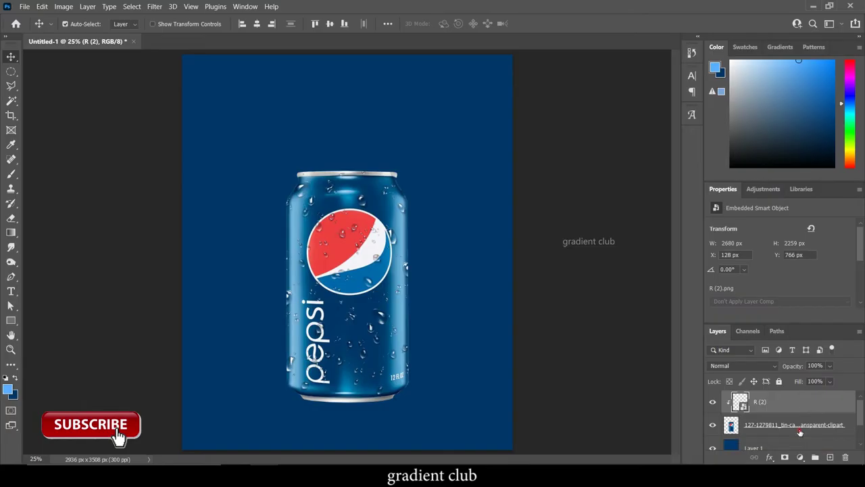
{"action": "right_click", "coordinate": [774, 413]}
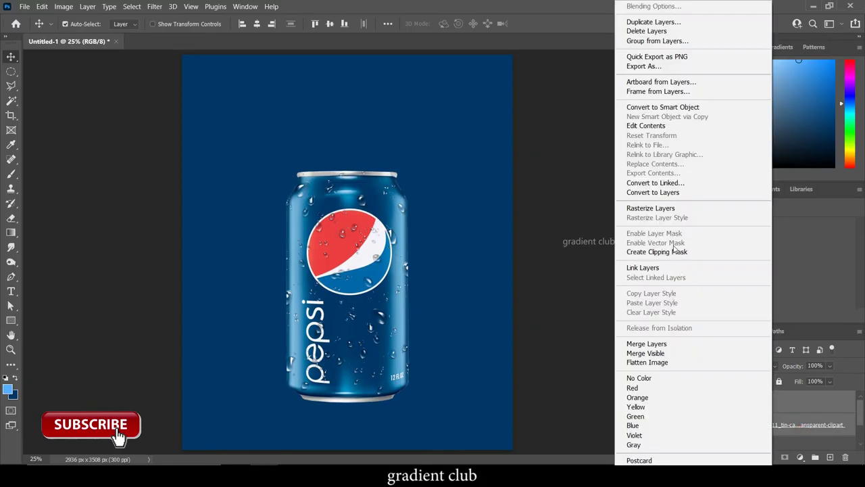
{"action": "left_click", "coordinate": [688, 344]}
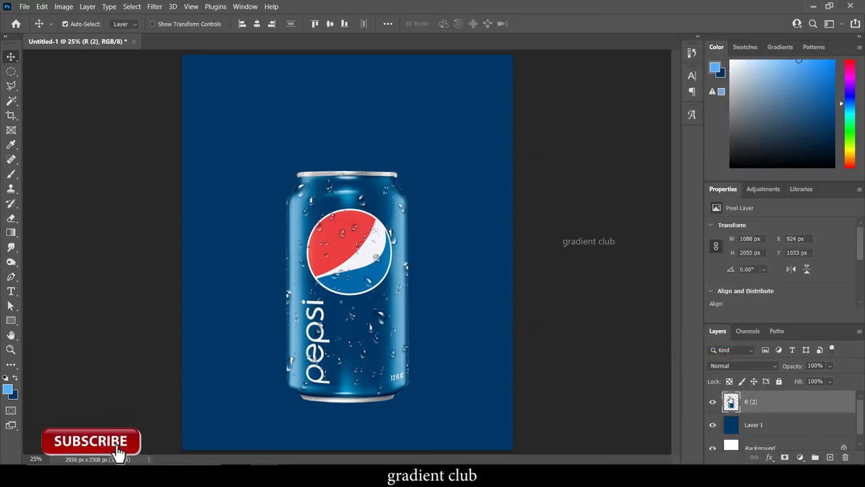
Step: Place the R (6) water splash embedded and drag it down around the can's base
{"action": "left_click", "coordinate": [24, 9]}
{"action": "left_click", "coordinate": [75, 228]}
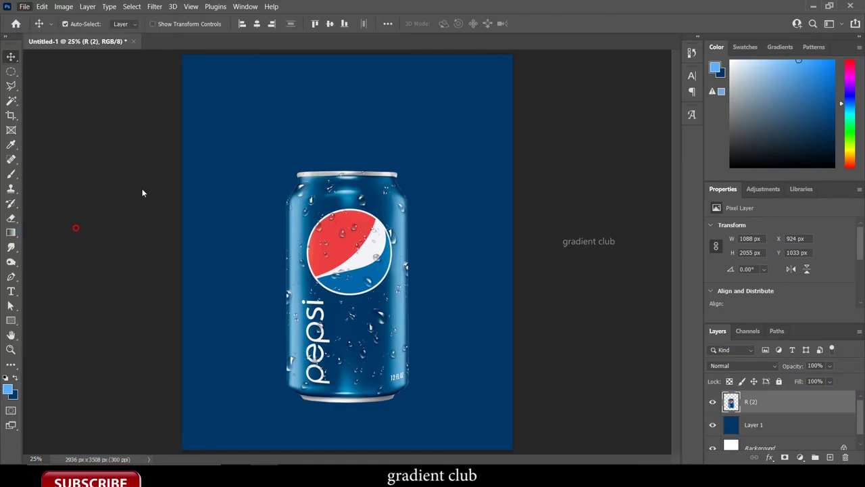
{"action": "scroll", "coordinate": [301, 203], "scroll_direction": "down", "scroll_amount": 5}
{"action": "left_click", "coordinate": [260, 212]}
{"action": "double_click", "coordinate": [260, 212]}
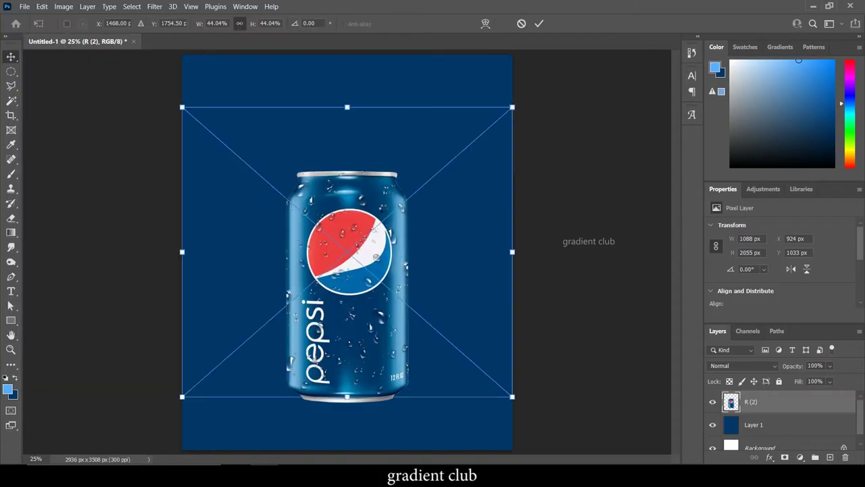
{"action": "left_click_drag", "start_coordinate": [429, 266], "coordinate": [430, 333]}
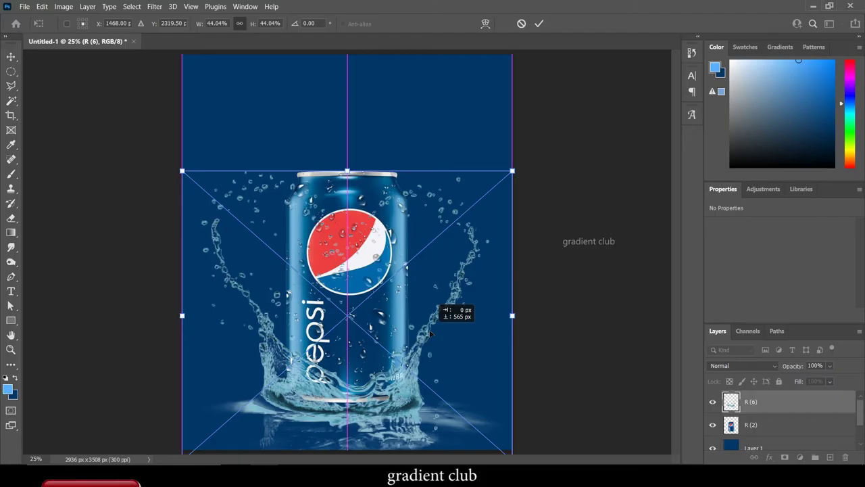
{"action": "left_click_drag", "start_coordinate": [429, 333], "coordinate": [428, 332]}
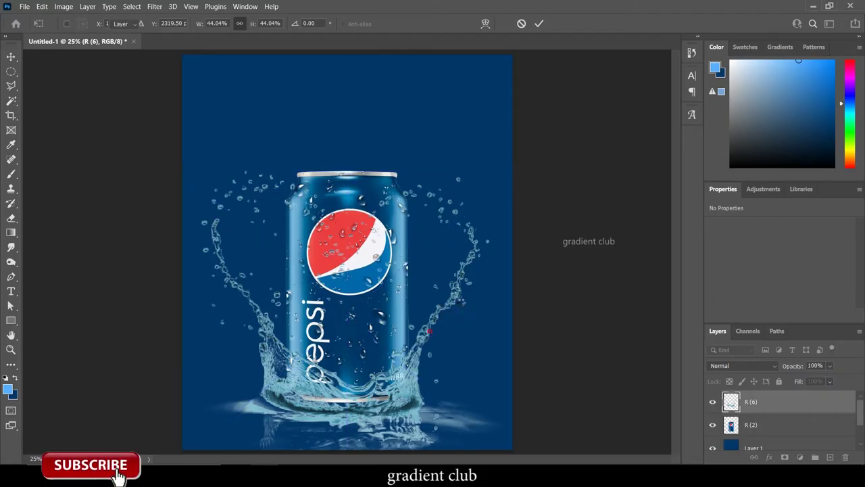
{"action": "key", "text": "Return"}
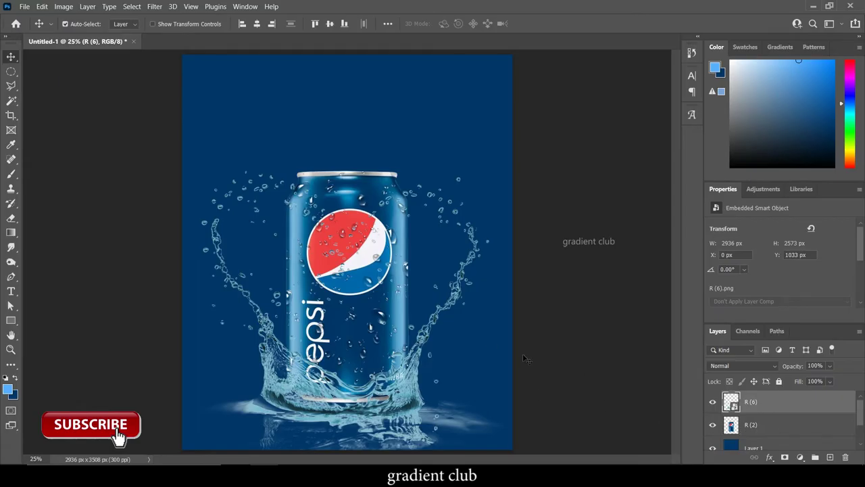
{"action": "left_click", "coordinate": [770, 424]}
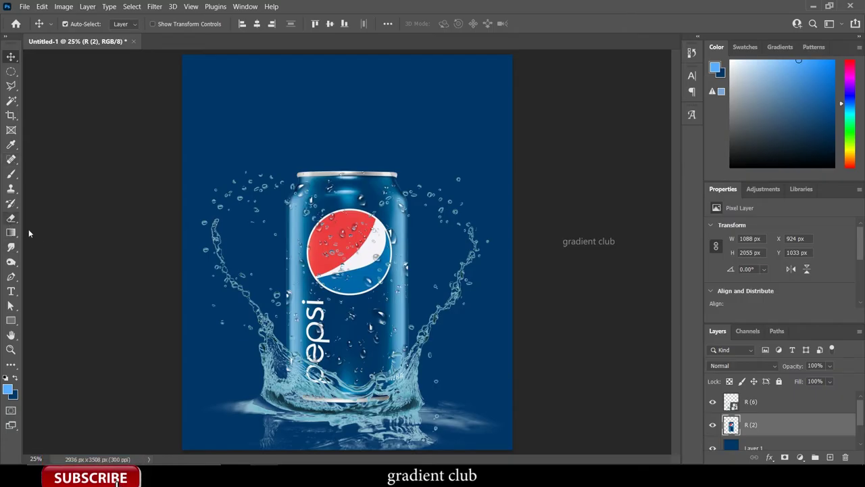
Step: Erase areas of the can layer R (2) around the splash with the Eraser
{"action": "left_click", "coordinate": [11, 218]}
{"action": "left_click", "coordinate": [57, 222]}
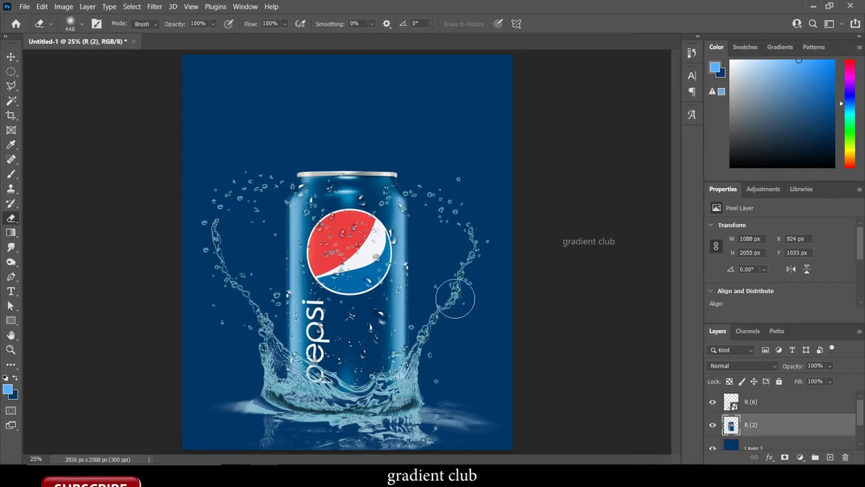
{"action": "left_click", "coordinate": [8, 55]}
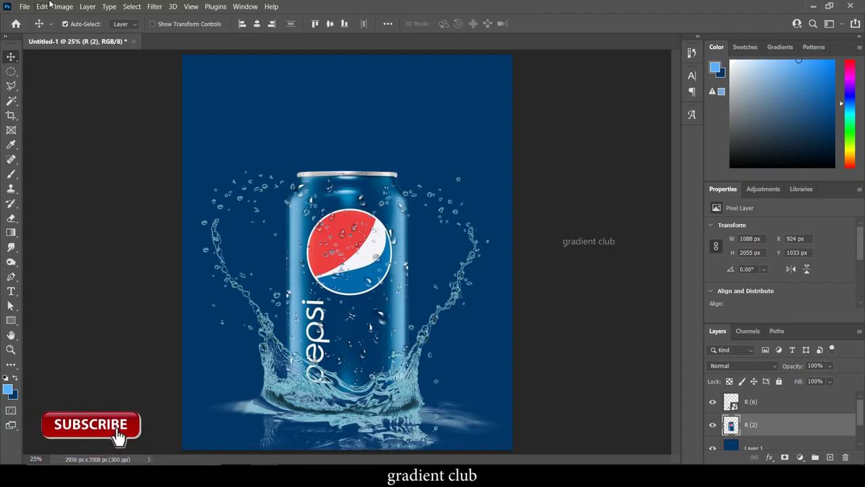
{"action": "left_click", "coordinate": [407, 390]}
Step: Tint the R (6) splash with Hue/Saturation at Hue +9, Saturation +18
{"action": "left_click", "coordinate": [62, 6]}
{"action": "mouse_move", "coordinate": [80, 33]}
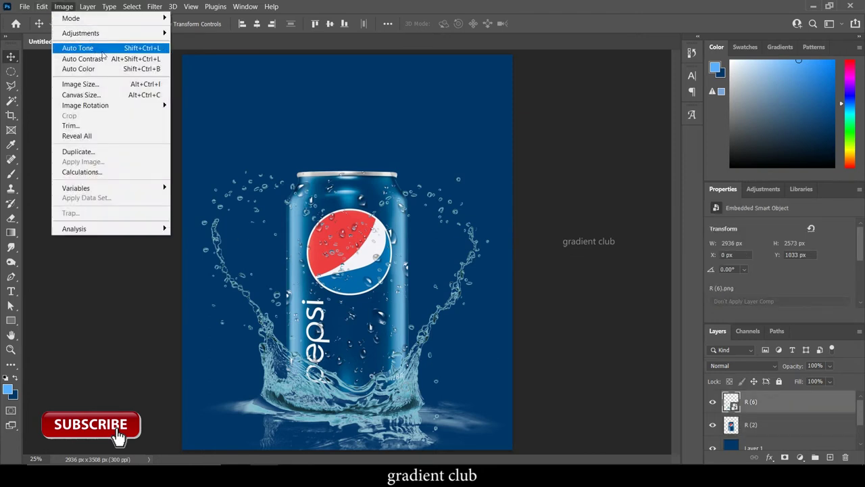
{"action": "left_click", "coordinate": [220, 90]}
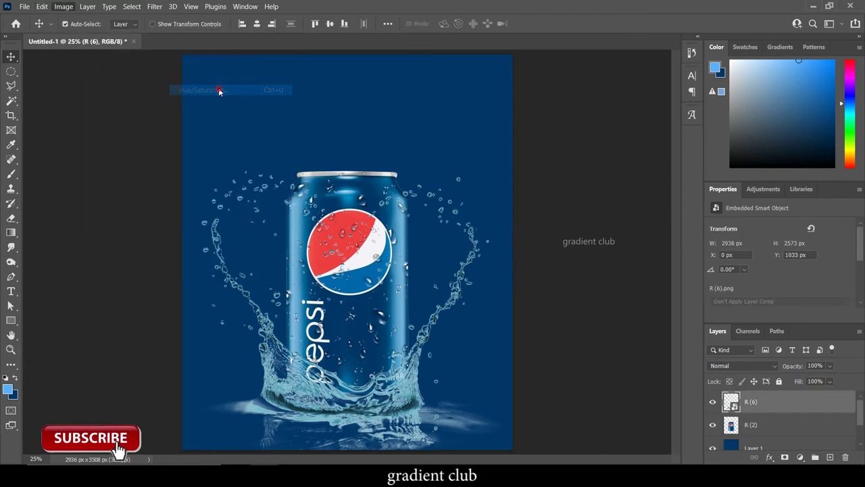
{"action": "mouse_move", "coordinate": [608, 190]}
{"action": "left_mouse_down"}
{"action": "mouse_move", "coordinate": [600, 193]}
{"action": "mouse_move", "coordinate": [612, 225]}
{"action": "left_mouse_up"}
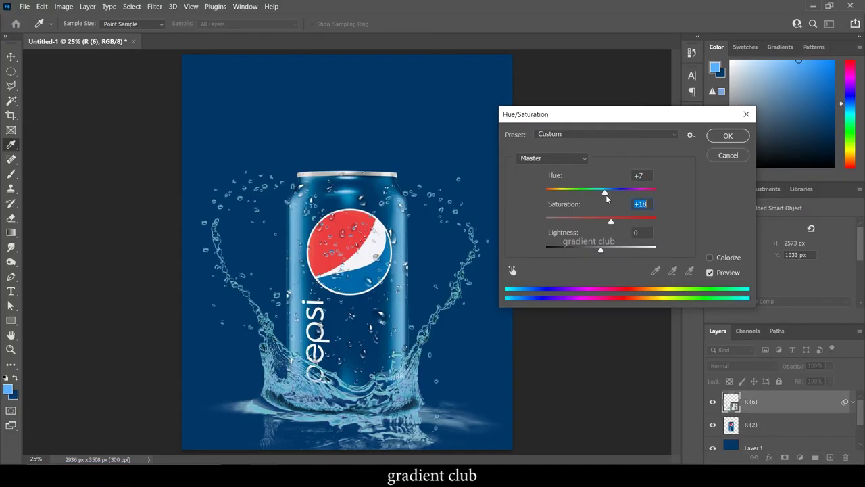
{"action": "left_click", "coordinate": [728, 136]}
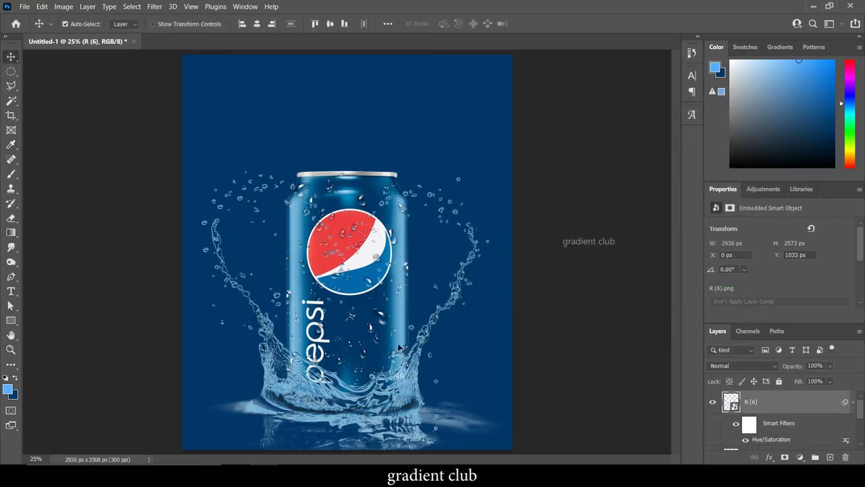
{"action": "left_click", "coordinate": [25, 6]}
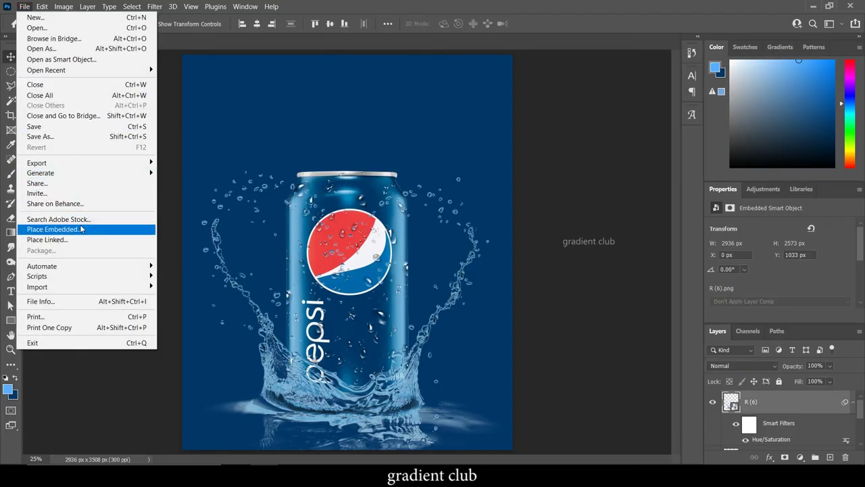
Step: Place the ice-cube image R (5) embedded and scale it down
{"action": "left_click", "coordinate": [80, 229]}
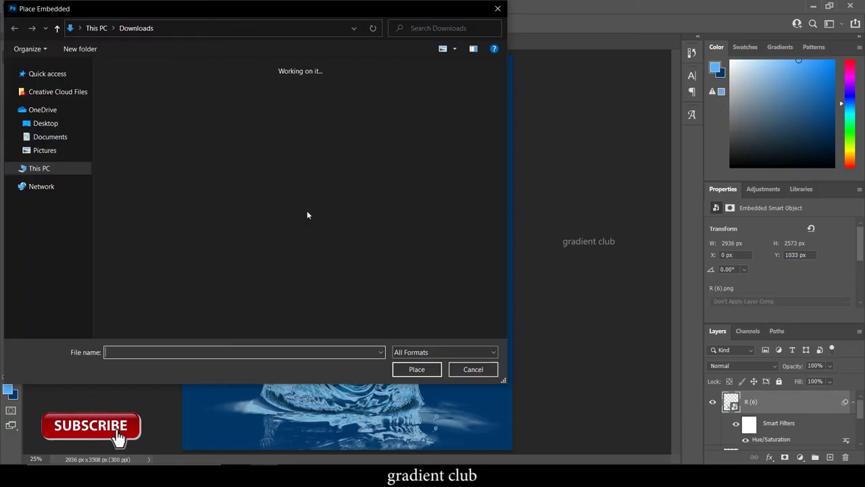
{"action": "scroll", "coordinate": [258, 135], "scroll_direction": "down", "scroll_amount": 5}
{"action": "scroll", "coordinate": [258, 135], "scroll_direction": "up", "scroll_amount": 5}
{"action": "key", "text": "Escape"}
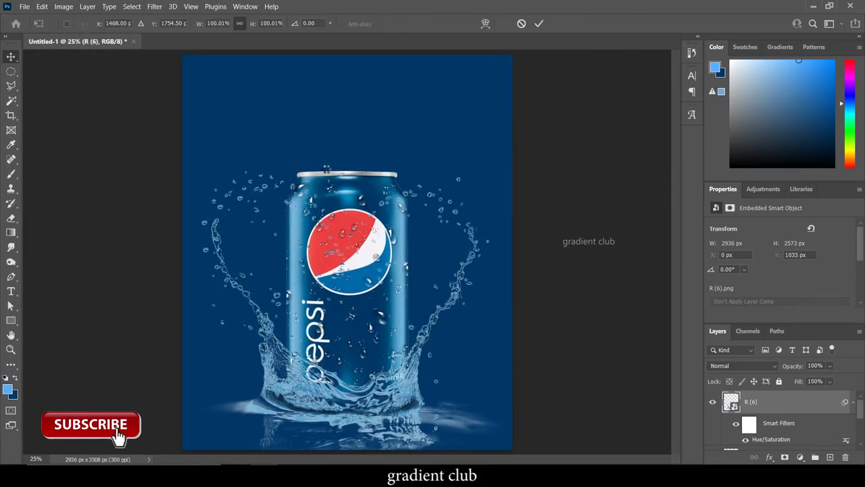
{"action": "left_click_drag", "start_coordinate": [457, 121], "coordinate": [332, 270]}
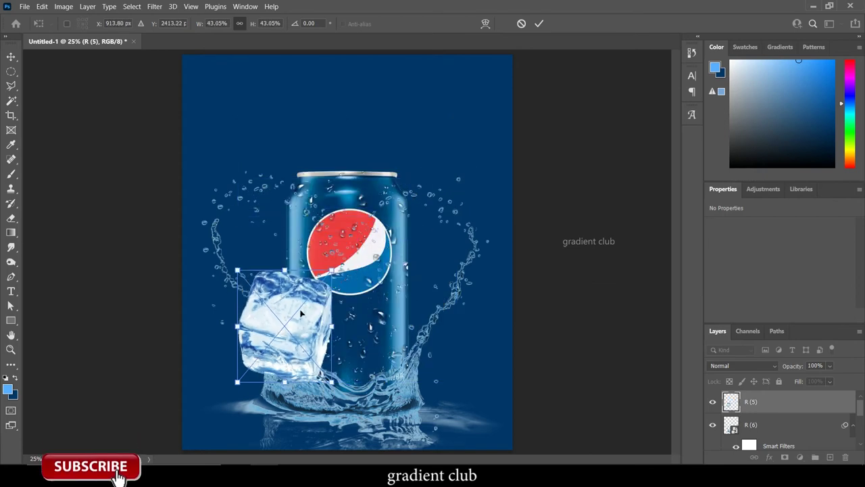
{"action": "key", "text": "Return"}
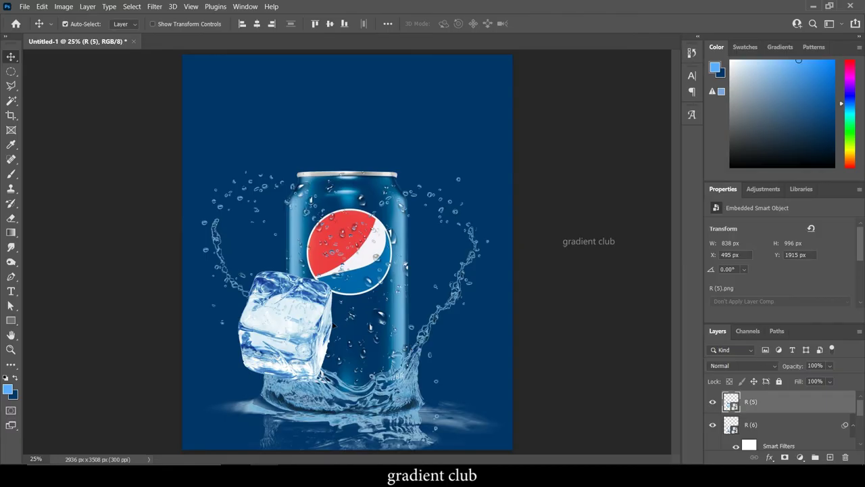
Step: Move the ice cube beside the can's right side and shrink it to 642 × 763 px
{"action": "left_click_drag", "start_coordinate": [253, 313], "coordinate": [404, 350]}
{"action": "left_click_drag", "start_coordinate": [441, 372], "coordinate": [446, 360]}
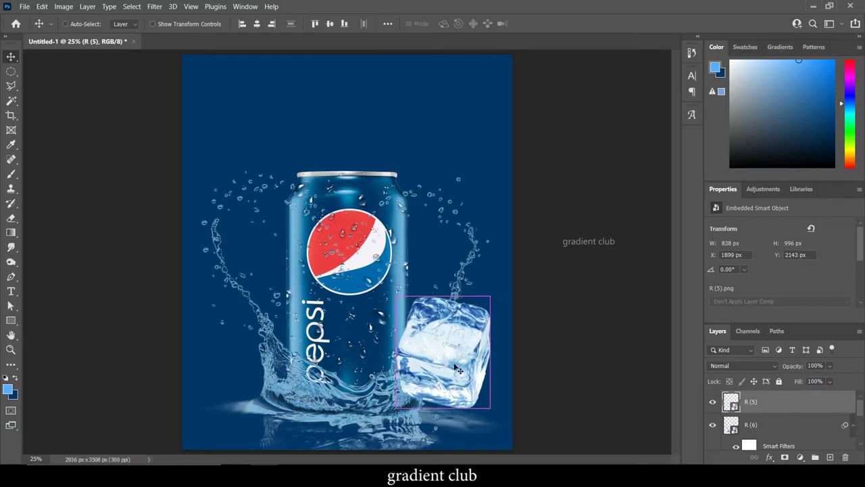
{"action": "key", "text": "ctrl+t"}
{"action": "left_click_drag", "start_coordinate": [490, 297], "coordinate": [468, 323]}
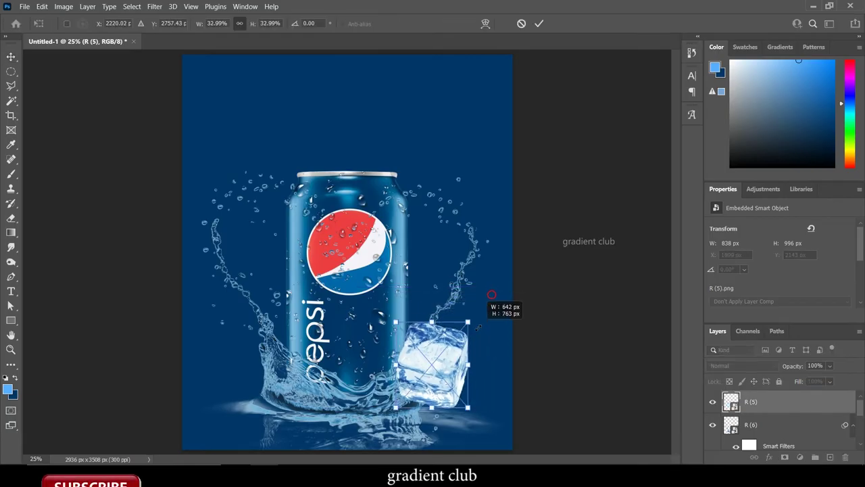
{"action": "mouse_move", "coordinate": [445, 371]}
{"action": "left_mouse_down"}
{"action": "mouse_move", "coordinate": [460, 314]}
{"action": "mouse_move", "coordinate": [468, 367]}
{"action": "mouse_move", "coordinate": [463, 302]}
{"action": "left_mouse_up"}
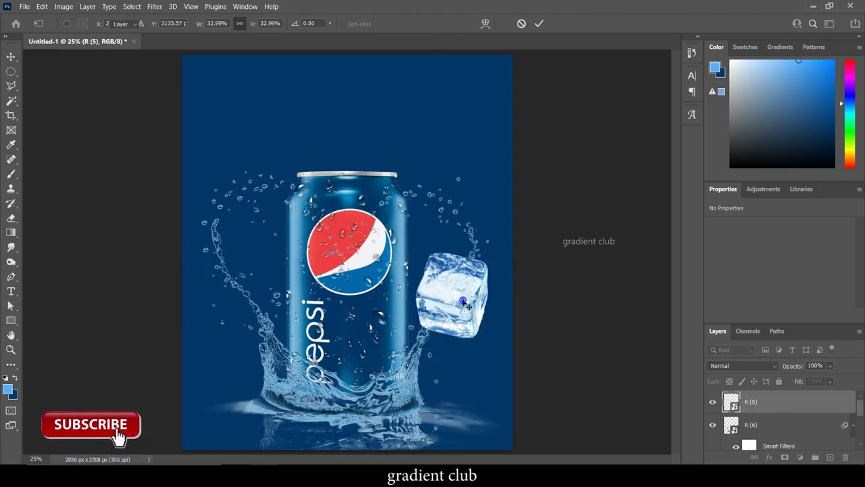
{"action": "key", "text": "Return"}
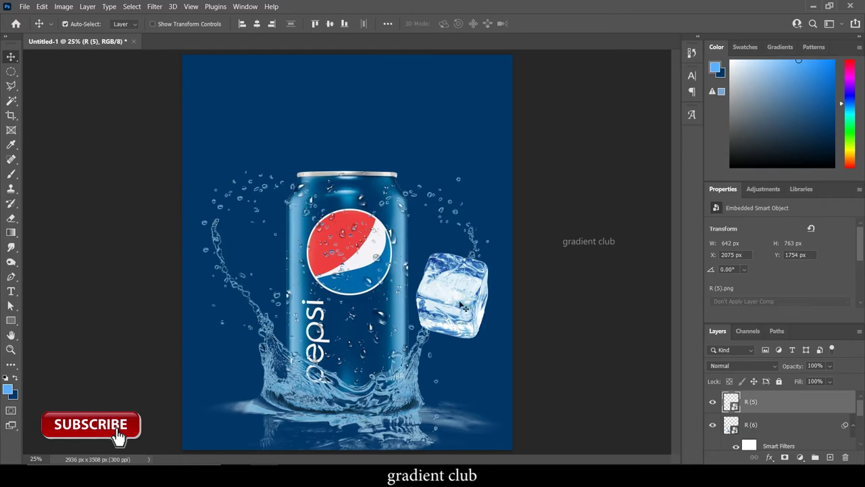
{"action": "left_click", "coordinate": [64, 6]}
Step: Adjust the ice cube's Hue/Saturation to Hue +4, Saturation +16
{"action": "left_click", "coordinate": [94, 32]}
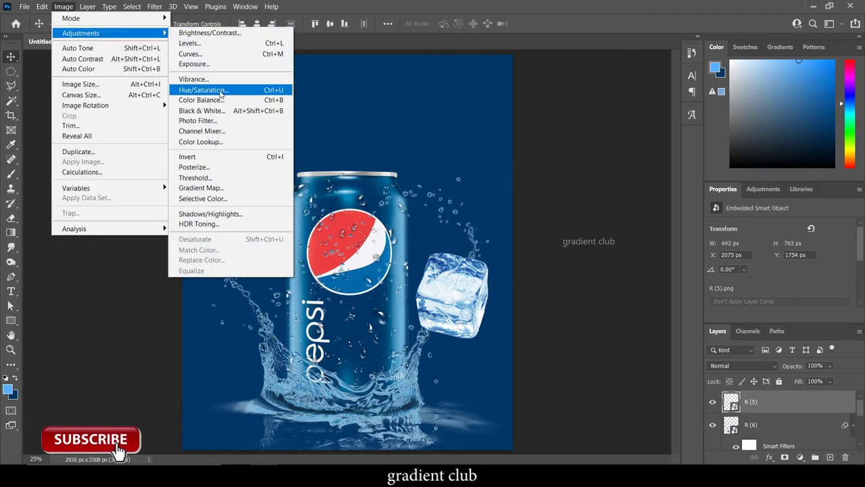
{"action": "left_click", "coordinate": [217, 89]}
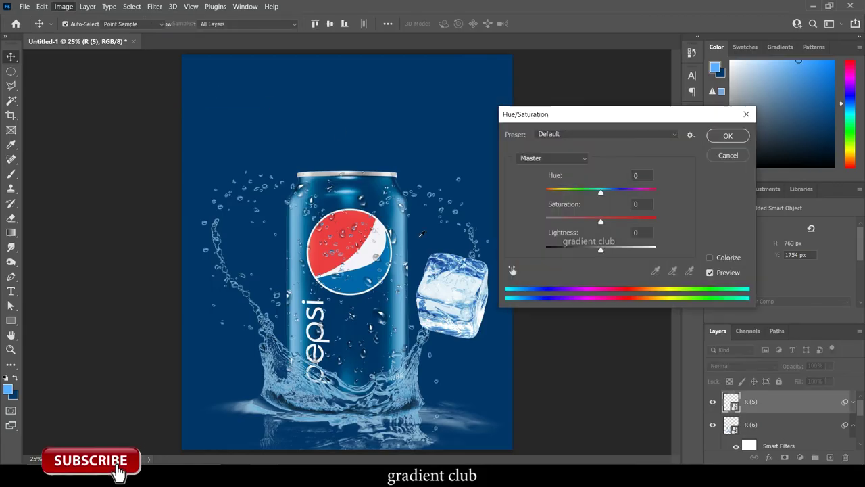
{"action": "left_click_drag", "start_coordinate": [600, 192], "coordinate": [609, 221]}
{"action": "left_click_drag", "start_coordinate": [605, 192], "coordinate": [603, 193]}
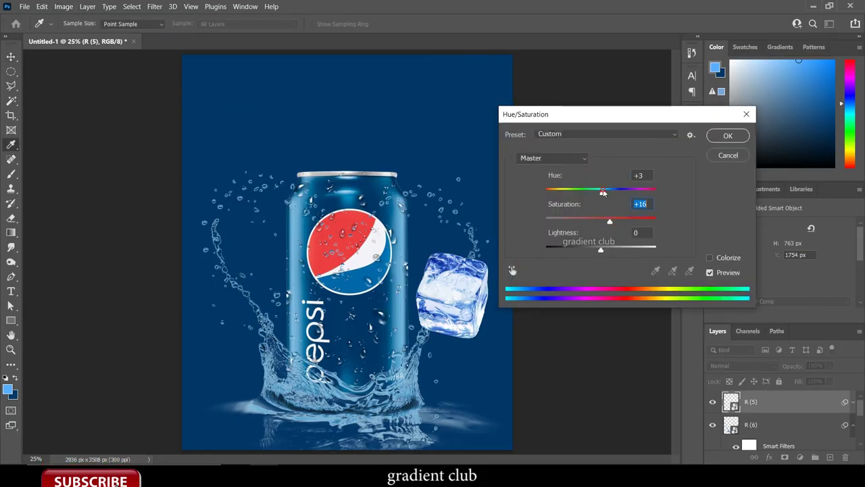
{"action": "left_click_drag", "start_coordinate": [608, 196], "coordinate": [605, 195]}
{"action": "key", "text": "Return"}
Step: Move the ice cube to the can's upper left and add a smaller copy
{"action": "key", "text": "v"}
{"action": "mouse_move", "coordinate": [452, 295]}
{"action": "left_mouse_down"}
{"action": "mouse_move", "coordinate": [250, 232]}
{"action": "mouse_move", "coordinate": [264, 263]}
{"action": "mouse_move", "coordinate": [262, 336]}
{"action": "mouse_move", "coordinate": [427, 273]}
{"action": "left_mouse_up"}
{"action": "key", "text": "ctrl+t"}
{"action": "left_click", "coordinate": [460, 247]}
{"action": "mouse_move", "coordinate": [463, 315]}
{"action": "left_mouse_down"}
{"action": "mouse_move", "coordinate": [445, 262]}
{"action": "mouse_move", "coordinate": [427, 367]}
{"action": "mouse_move", "coordinate": [450, 348]}
{"action": "left_mouse_up"}
{"action": "key", "text": "Return"}
Step: Add another ice cube copy at the can's lower right, enlarged slightly
{"action": "mouse_move", "coordinate": [249, 347]}
{"action": "left_mouse_down"}
{"action": "mouse_move", "coordinate": [231, 280]}
{"action": "mouse_move", "coordinate": [236, 287]}
{"action": "left_mouse_up"}
{"action": "key", "text": "ctrl+t"}
{"action": "left_click_drag", "start_coordinate": [473, 379], "coordinate": [483, 390]}
{"action": "key", "text": "Return"}
{"action": "left_click_drag", "start_coordinate": [452, 355], "coordinate": [457, 352]}
{"action": "scroll", "coordinate": [777, 419], "scroll_direction": "down", "scroll_amount": 3}
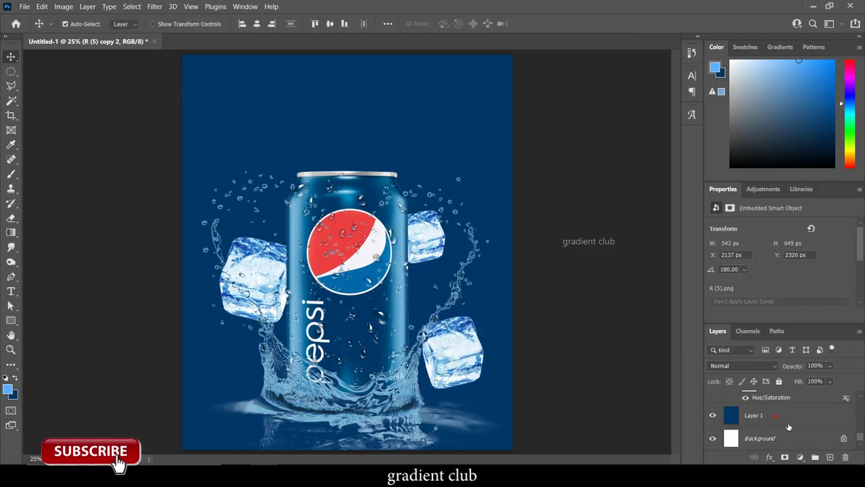
{"action": "left_click", "coordinate": [784, 415]}
Step: Draw a light-blue radial gradient glow behind the can on a new Layer 2
{"action": "left_click", "coordinate": [831, 457]}
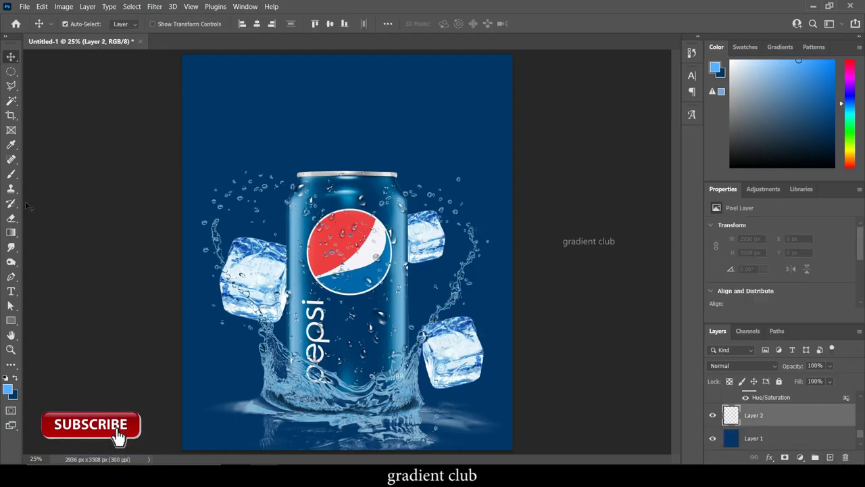
{"action": "left_click", "coordinate": [11, 232]}
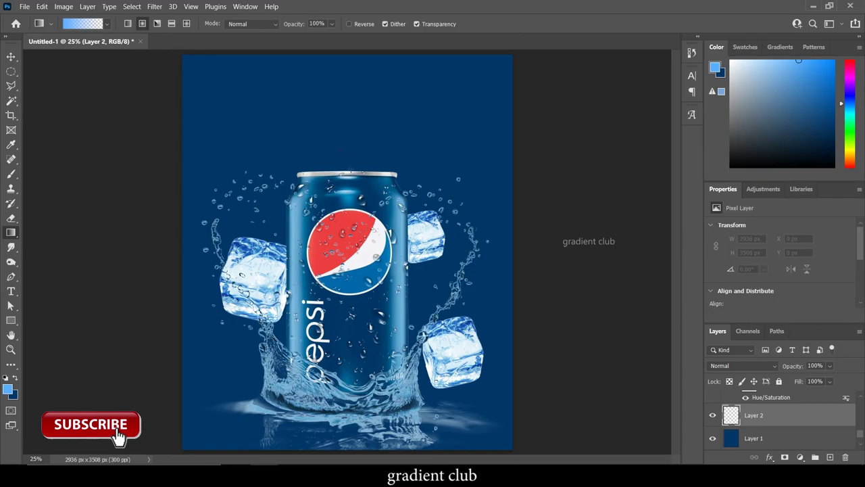
{"action": "left_click_drag", "start_coordinate": [346, 122], "coordinate": [401, 257]}
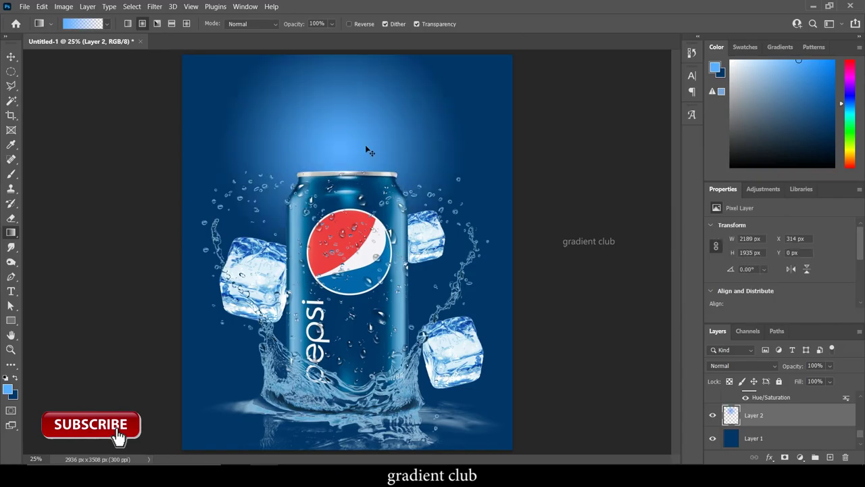
{"action": "key", "text": "ctrl+z"}
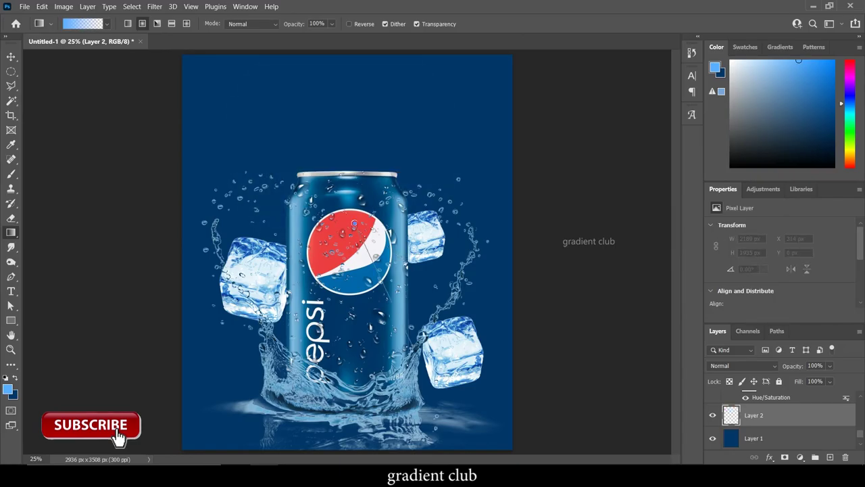
{"action": "left_click_drag", "start_coordinate": [354, 223], "coordinate": [414, 350]}
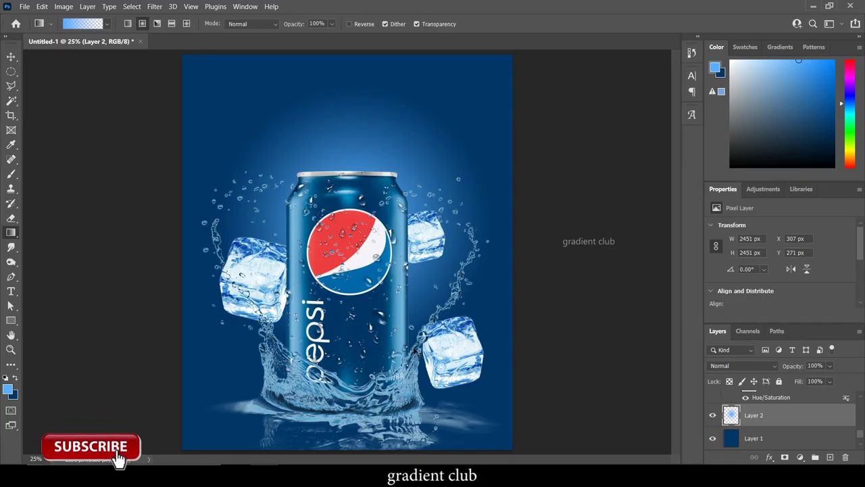
Step: Enlarge the glow beyond the page edges and centre it behind the can
{"action": "key", "text": "ctrl+t"}
{"action": "mouse_move", "coordinate": [216, 382]}
{"action": "left_mouse_down"}
{"action": "mouse_move", "coordinate": [71, 434]}
{"action": "mouse_move", "coordinate": [51, 451]}
{"action": "left_mouse_up"}
{"action": "left_click_drag", "start_coordinate": [443, 203], "coordinate": [447, 220]}
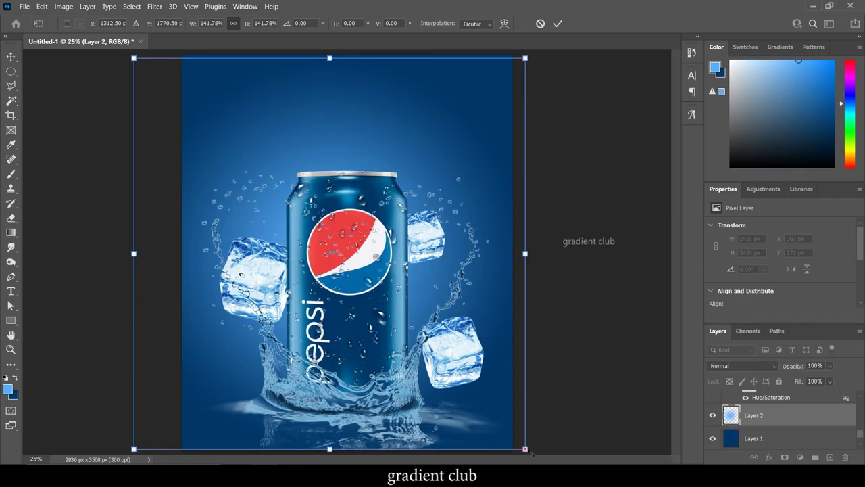
{"action": "left_click_drag", "start_coordinate": [532, 454], "coordinate": [611, 447]}
{"action": "left_click_drag", "start_coordinate": [480, 302], "coordinate": [465, 281]}
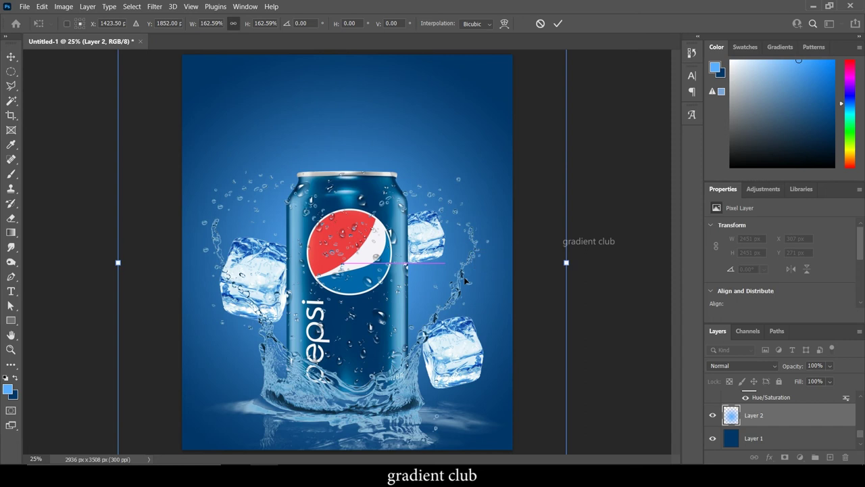
{"action": "key", "text": "Return"}
Step: Set the glow layer's blend mode to Linear Dodge (Add)
{"action": "key", "text": "g"}
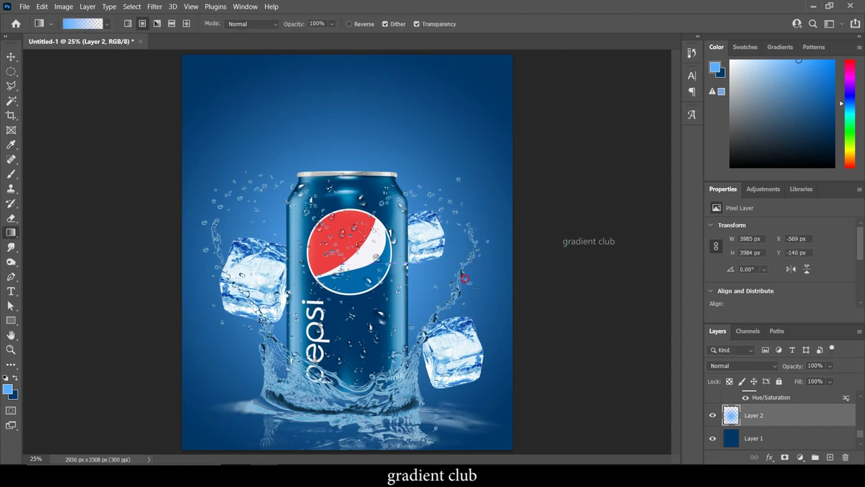
{"action": "left_click", "coordinate": [756, 364]}
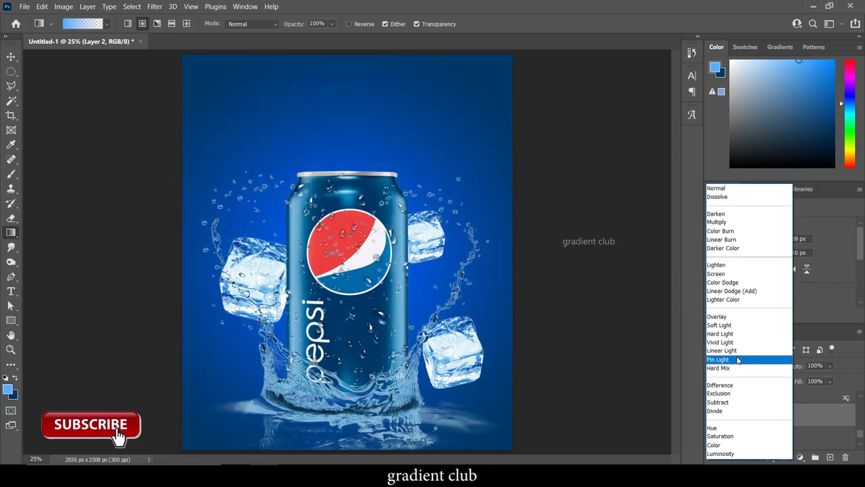
{"action": "left_click", "coordinate": [724, 292]}
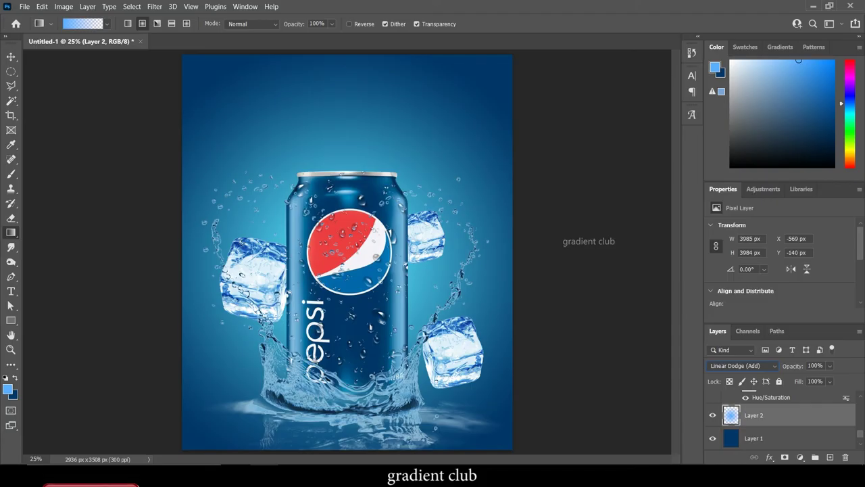
{"action": "left_click", "coordinate": [10, 56]}
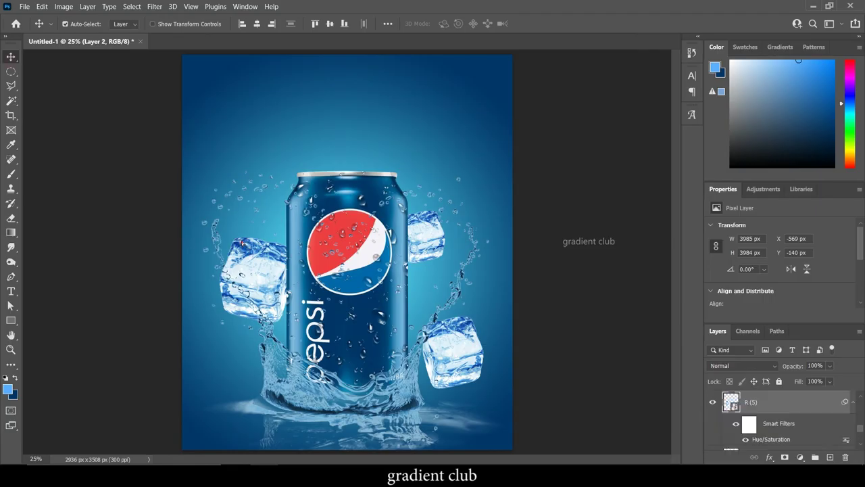
Step: Nudge the left cube, lower the lower-right cube, and push the upper-right cube further right
{"action": "left_click_drag", "start_coordinate": [241, 258], "coordinate": [241, 242]}
{"action": "left_click_drag", "start_coordinate": [464, 356], "coordinate": [462, 376]}
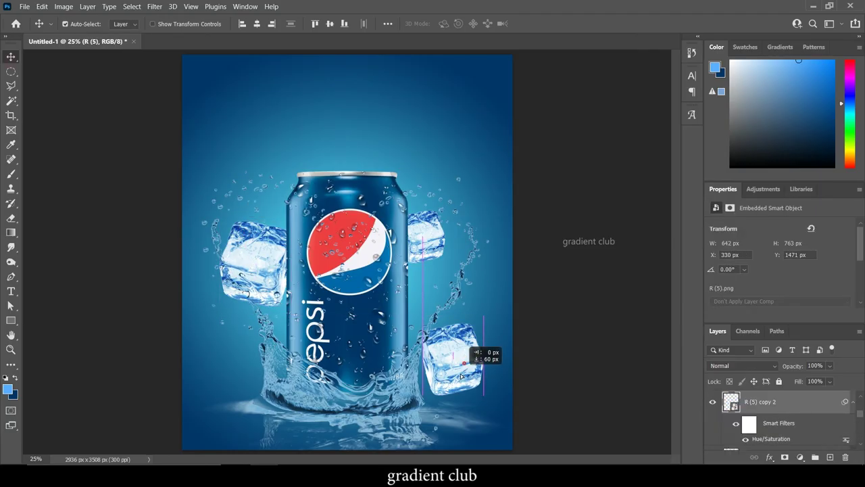
{"action": "mouse_move", "coordinate": [435, 238]}
{"action": "left_mouse_down"}
{"action": "mouse_move", "coordinate": [453, 242]}
{"action": "mouse_move", "coordinate": [445, 249]}
{"action": "left_mouse_up"}
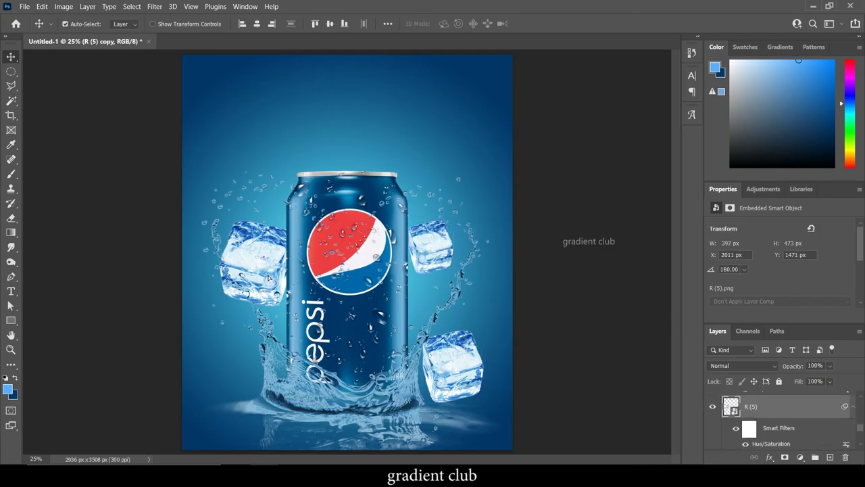
{"action": "left_click_drag", "start_coordinate": [270, 279], "coordinate": [276, 289]}
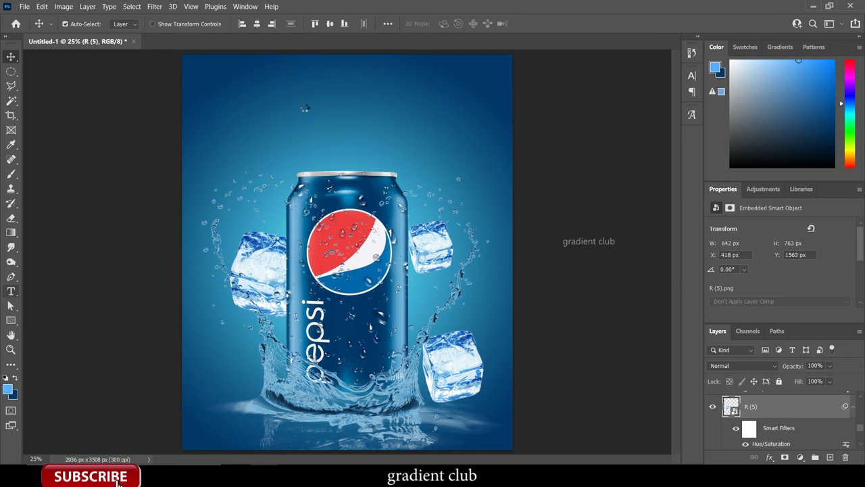
Step: Add white 'COOL' text at the top of the poster
{"action": "key", "text": "t"}
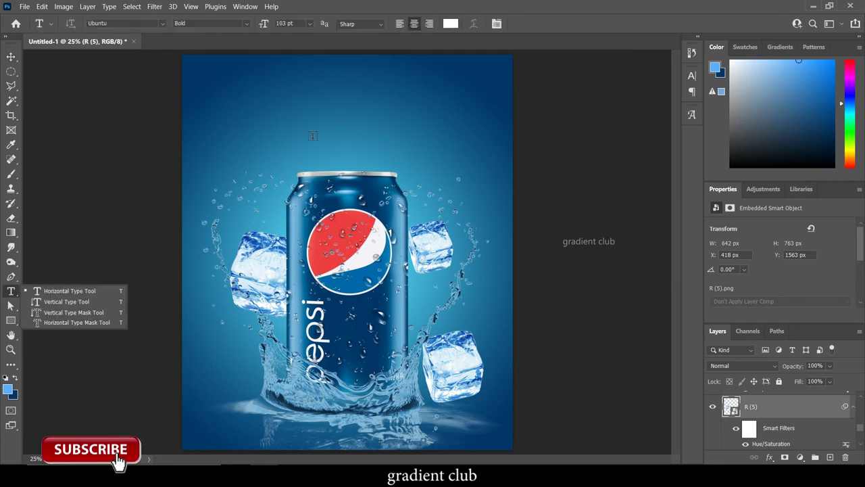
{"action": "left_click", "coordinate": [305, 102]}
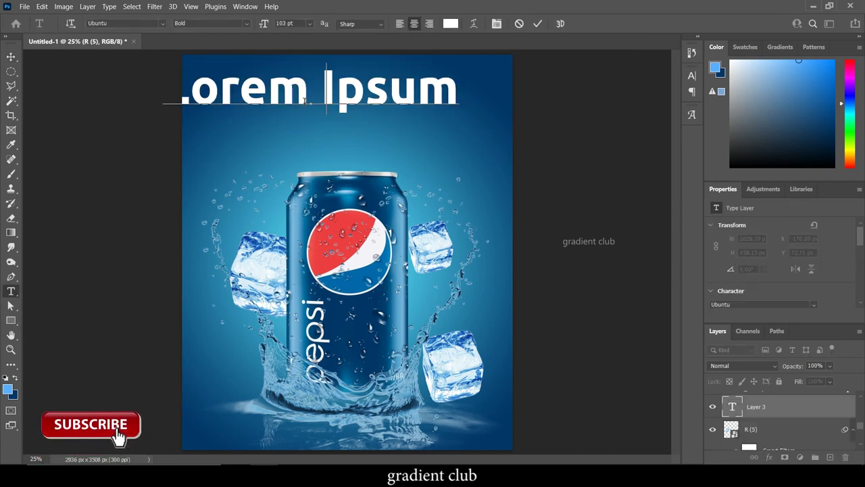
{"action": "type", "text": "COOL"}
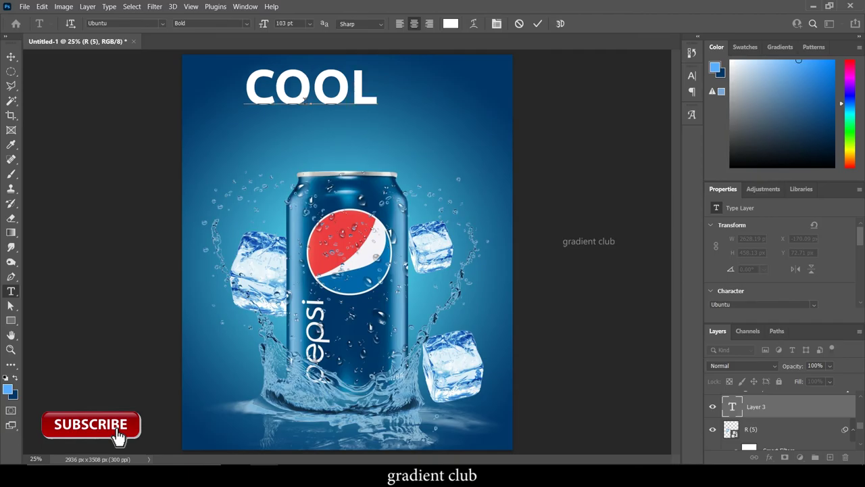
{"action": "left_click", "coordinate": [538, 23]}
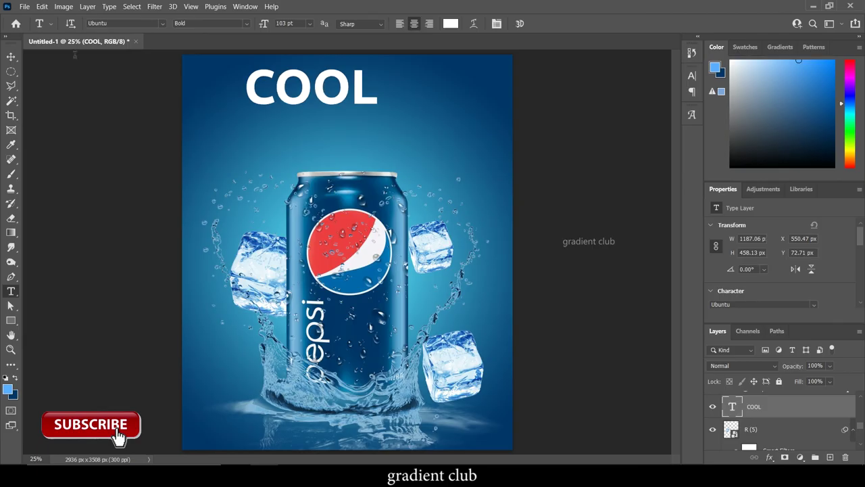
Step: Enlarge COOL, centre it horizontally, and start a new text line beneath it
{"action": "key", "text": "v"}
{"action": "mouse_move", "coordinate": [381, 114]}
{"action": "left_mouse_down"}
{"action": "mouse_move", "coordinate": [448, 132]}
{"action": "mouse_move", "coordinate": [398, 104]}
{"action": "left_mouse_up"}
{"action": "key", "text": "ctrl+t"}
{"action": "key", "text": "Return"}
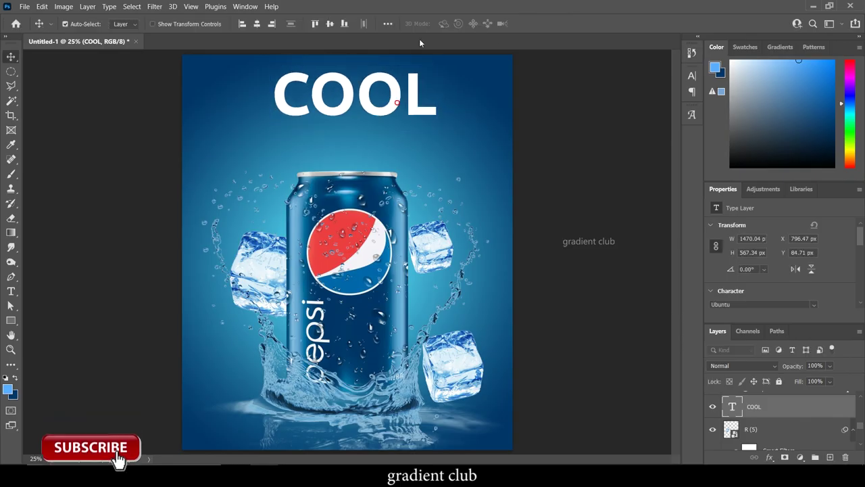
{"action": "left_click", "coordinate": [257, 24]}
{"action": "left_click", "coordinate": [11, 292]}
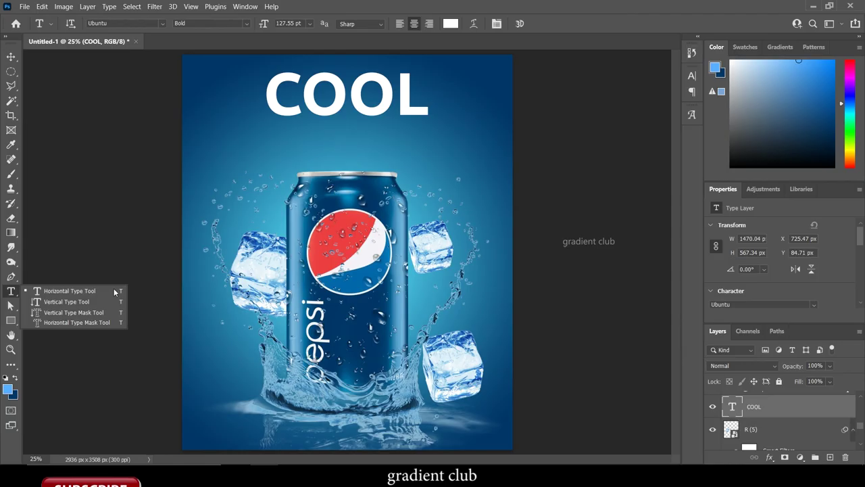
{"action": "left_click", "coordinate": [352, 142]}
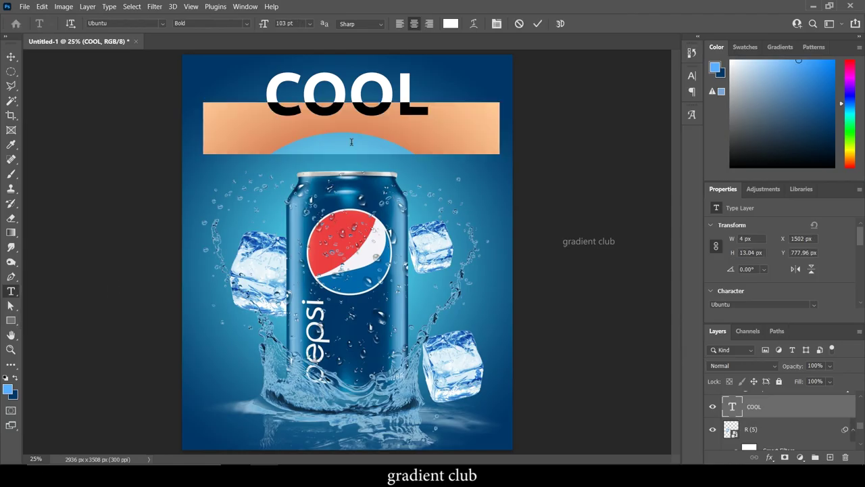
Step: Type 'DRINKS' under COOL and set it in Swis721 BT
{"action": "type", "text": "DRINKS"}
{"action": "key", "text": "ctrl+a"}
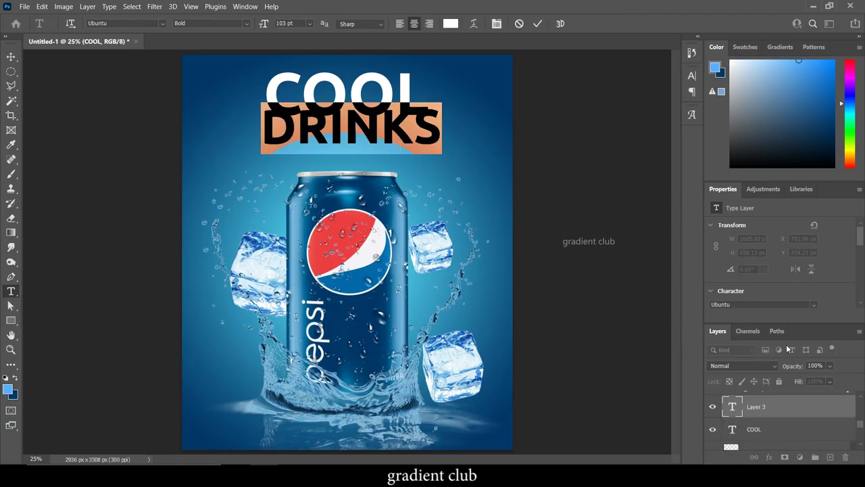
{"action": "key", "text": "ctrl+t"}
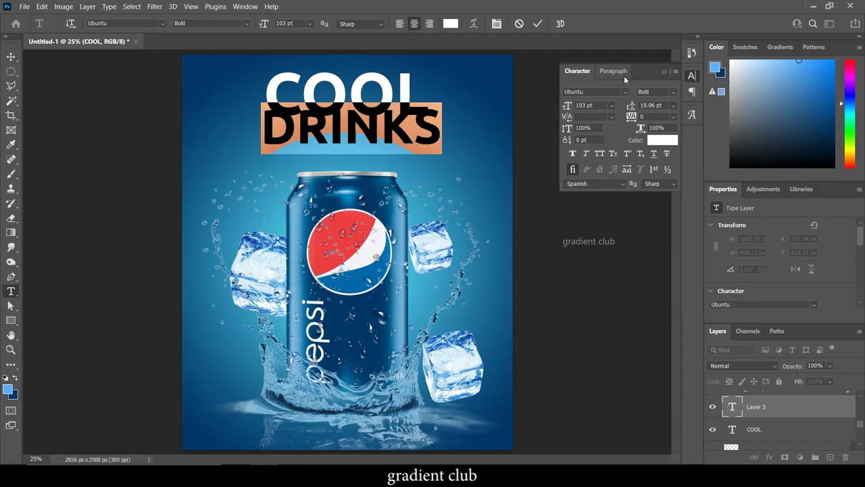
{"action": "left_click", "coordinate": [628, 88]}
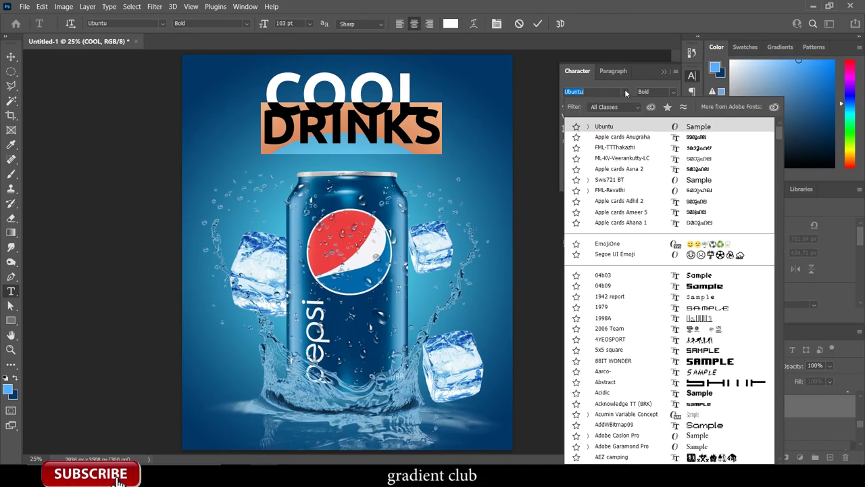
{"action": "left_click", "coordinate": [698, 179]}
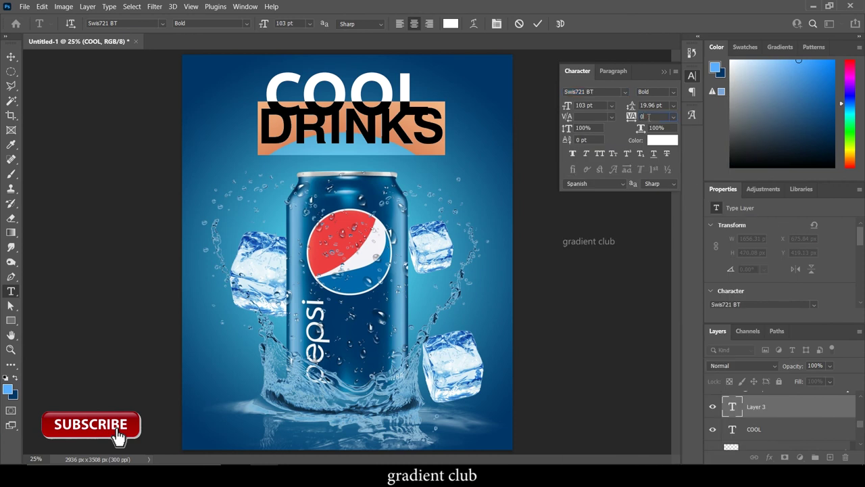
{"action": "type", "text": "100"}
Step: Set the DRINKS text size to 48 pt
{"action": "key", "text": "Return"}
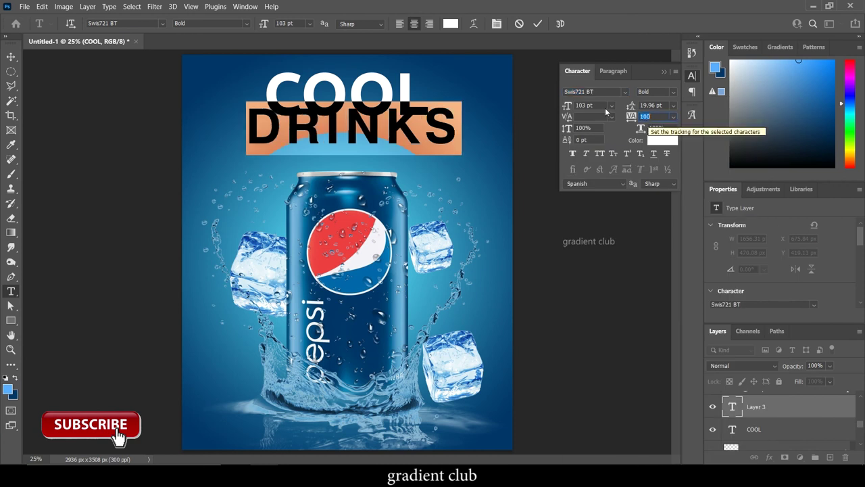
{"action": "left_click", "coordinate": [611, 106]}
{"action": "left_click", "coordinate": [590, 200]}
{"action": "left_click", "coordinate": [611, 106]}
{"action": "left_click", "coordinate": [594, 234]}
Step: Give DRINKS 460 tracking, commit the text, and select the whole canvas
{"action": "key", "text": "ctrl+h"}
{"action": "type", "text": "180"}
{"action": "type", "text": "260"}
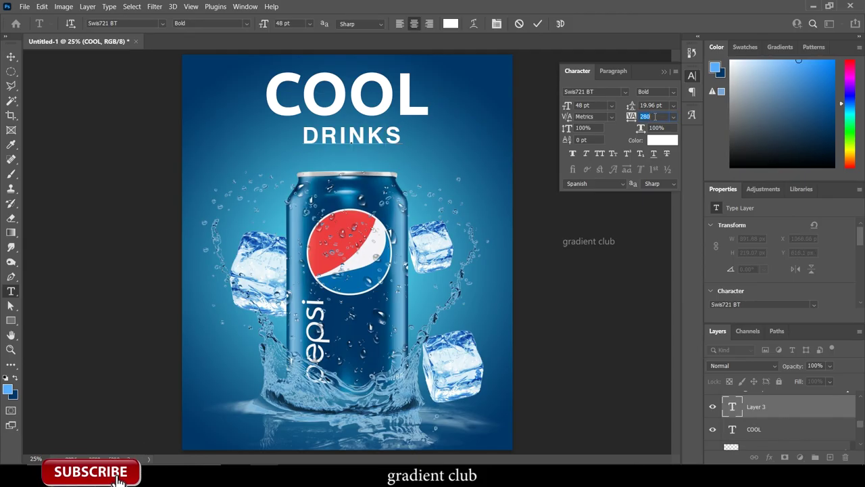
{"action": "key", "text": "Escape"}
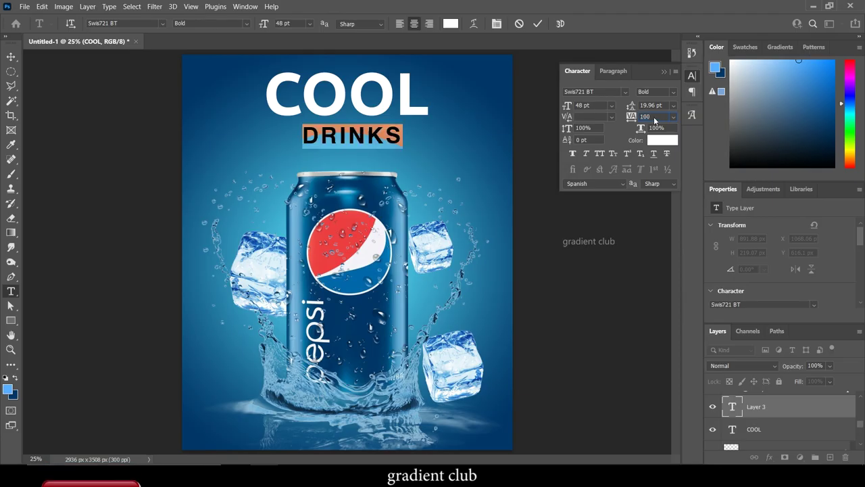
{"action": "type", "text": "460"}
{"action": "key", "text": "Return"}
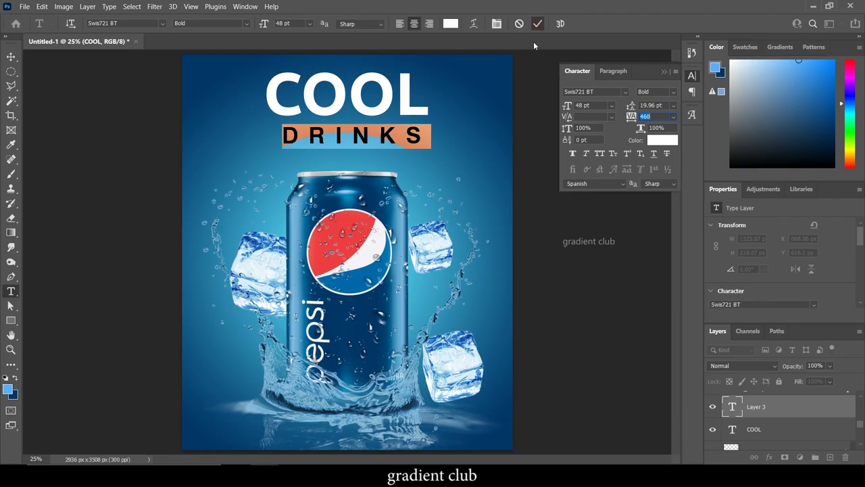
{"action": "key", "text": "ctrl+h"}
{"action": "key", "text": "ctrl+Return"}
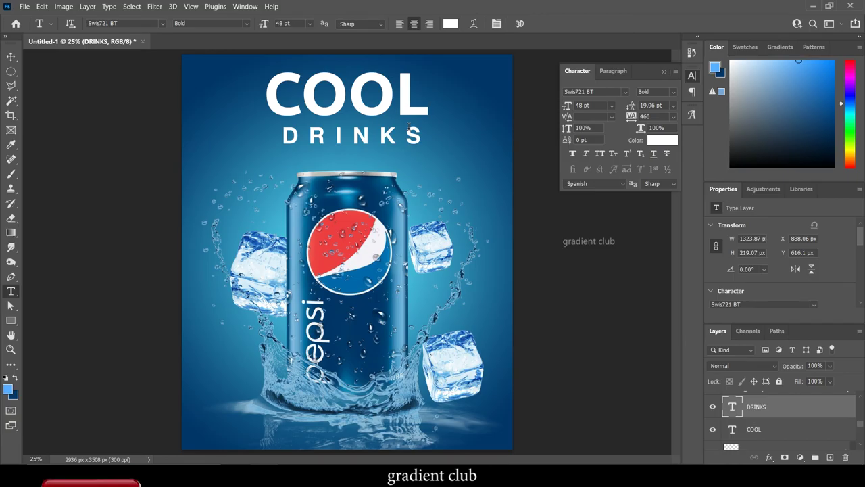
{"action": "key", "text": "v"}
{"action": "key", "text": "ctrl+a"}
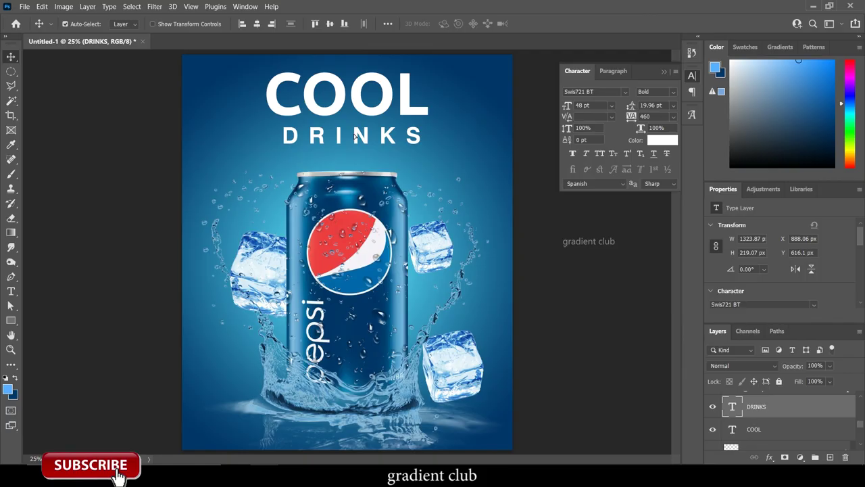
Step: Centre DRINKS horizontally and switch its font to Microsoft Sans Serif
{"action": "left_click", "coordinate": [257, 24]}
{"action": "left_click", "coordinate": [625, 92]}
{"action": "left_click_drag", "start_coordinate": [779, 143], "coordinate": [779, 271]}
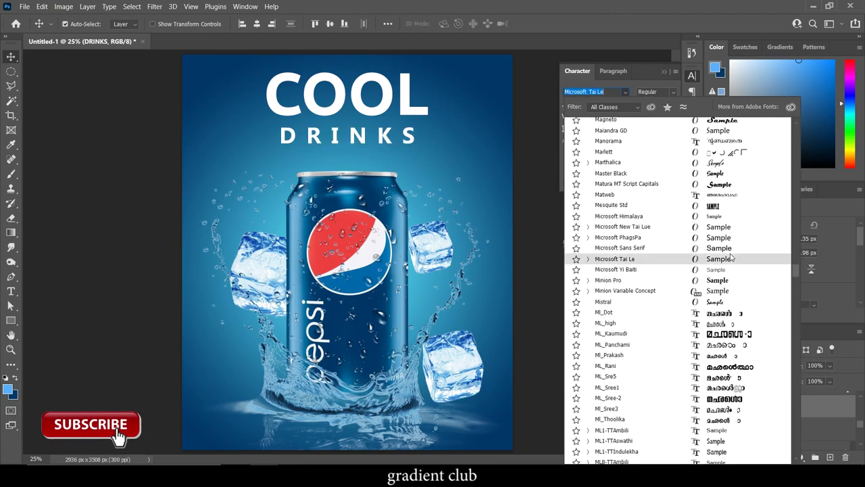
{"action": "left_click", "coordinate": [730, 253]}
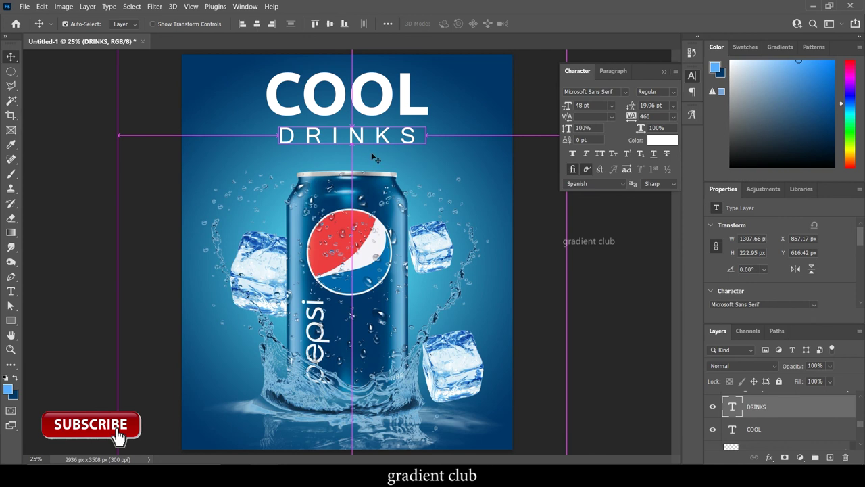
Step: Squash DRINKS to about 82% height
{"action": "key", "text": "ctrl+t"}
{"action": "left_click_drag", "start_coordinate": [385, 123], "coordinate": [386, 127]}
{"action": "key", "text": "Return"}
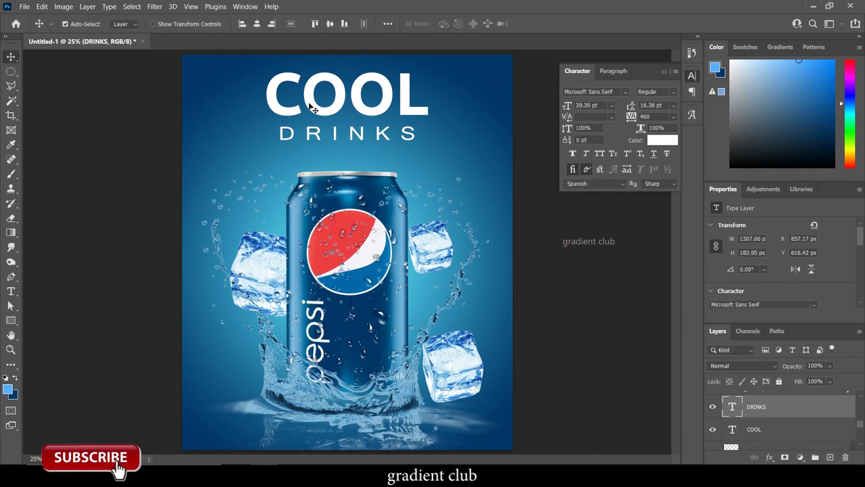
Step: Widen the COOL headline's letter spacing to 260 tracking
{"action": "double_click", "coordinate": [329, 112]}
{"action": "scroll", "coordinate": [656, 115], "scroll_direction": "up", "scroll_amount": 8}
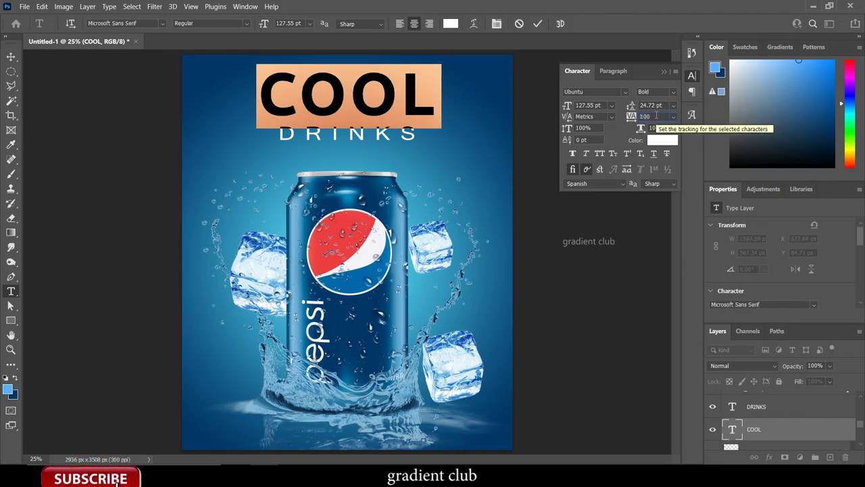
{"action": "scroll", "coordinate": [656, 115], "scroll_direction": "up", "scroll_amount": 9}
{"action": "scroll", "coordinate": [657, 116], "scroll_direction": "up", "scroll_amount": 9}
{"action": "left_click", "coordinate": [537, 24]}
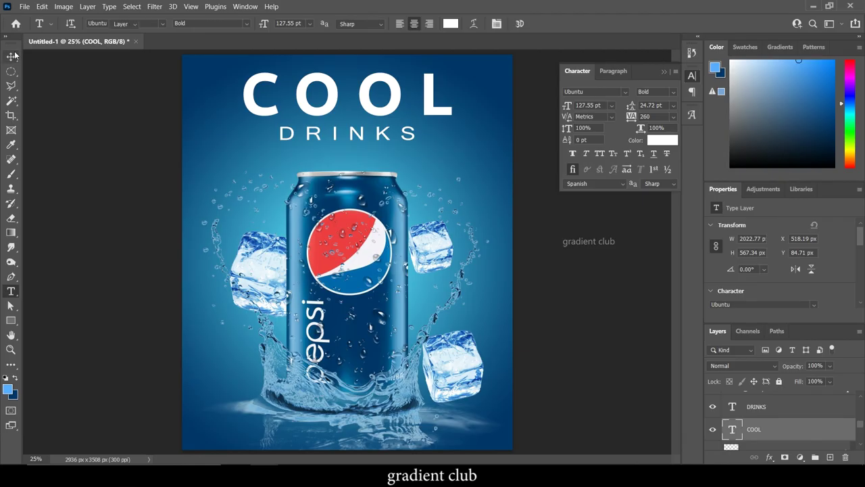